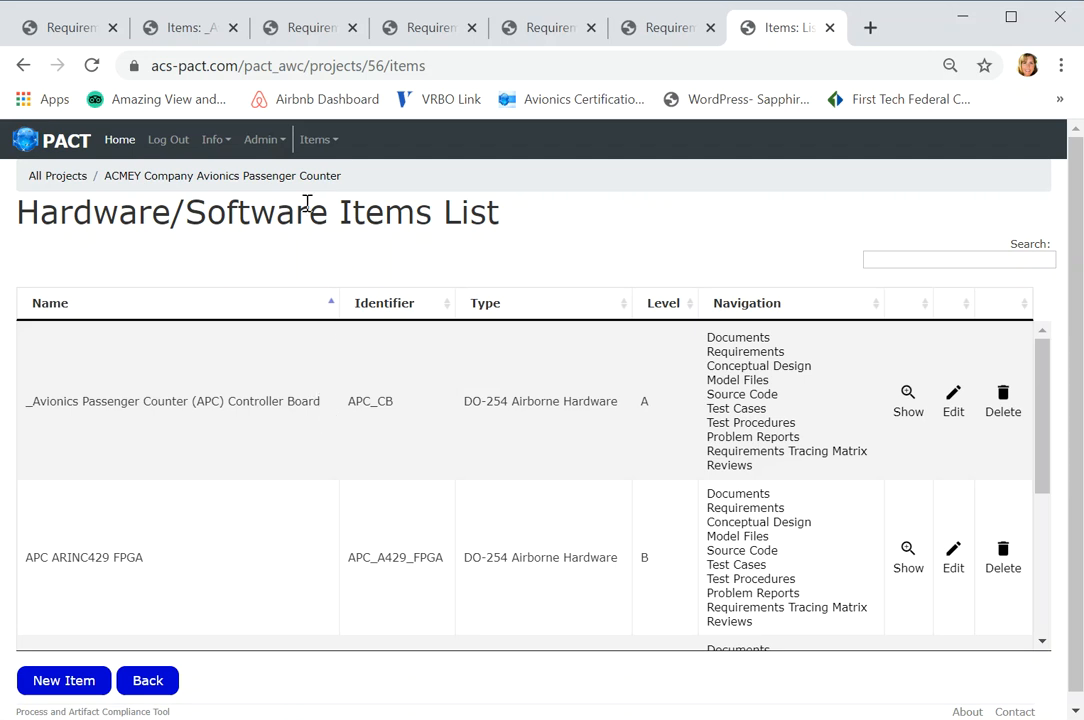
- Open the list of reviews for the _Avionics Passenger Counter (APC) Controller Board item
{"action": "triple_click", "coordinate": [258, 182]}
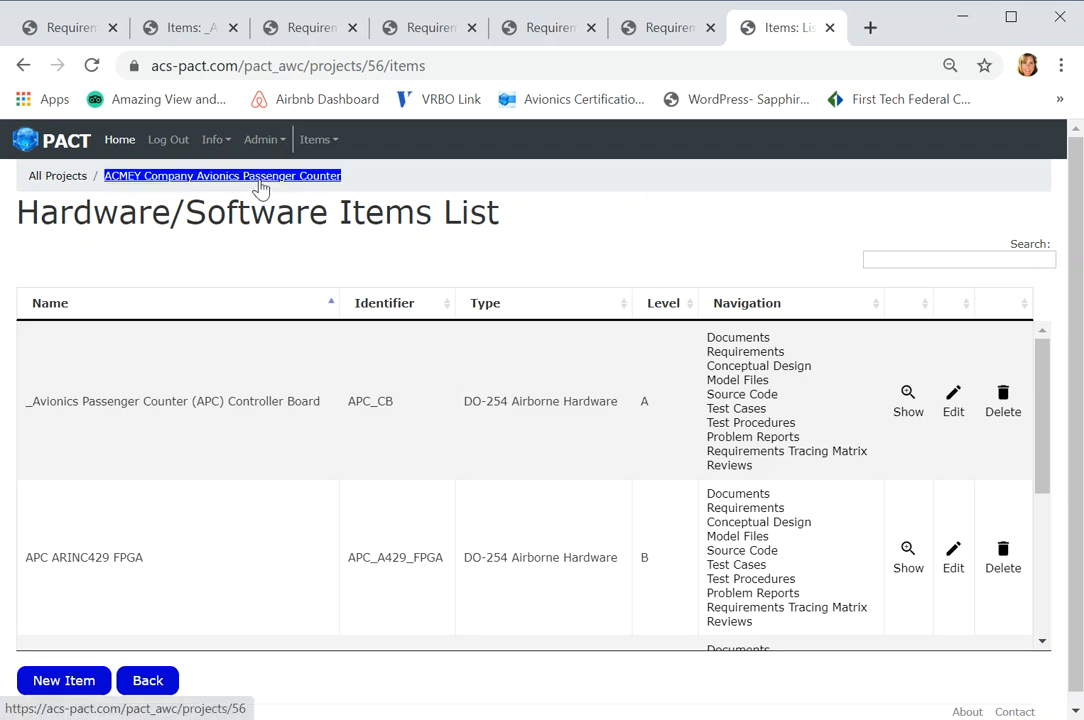
{"action": "left_click", "coordinate": [406, 238]}
{"action": "double_click", "coordinate": [720, 468]}
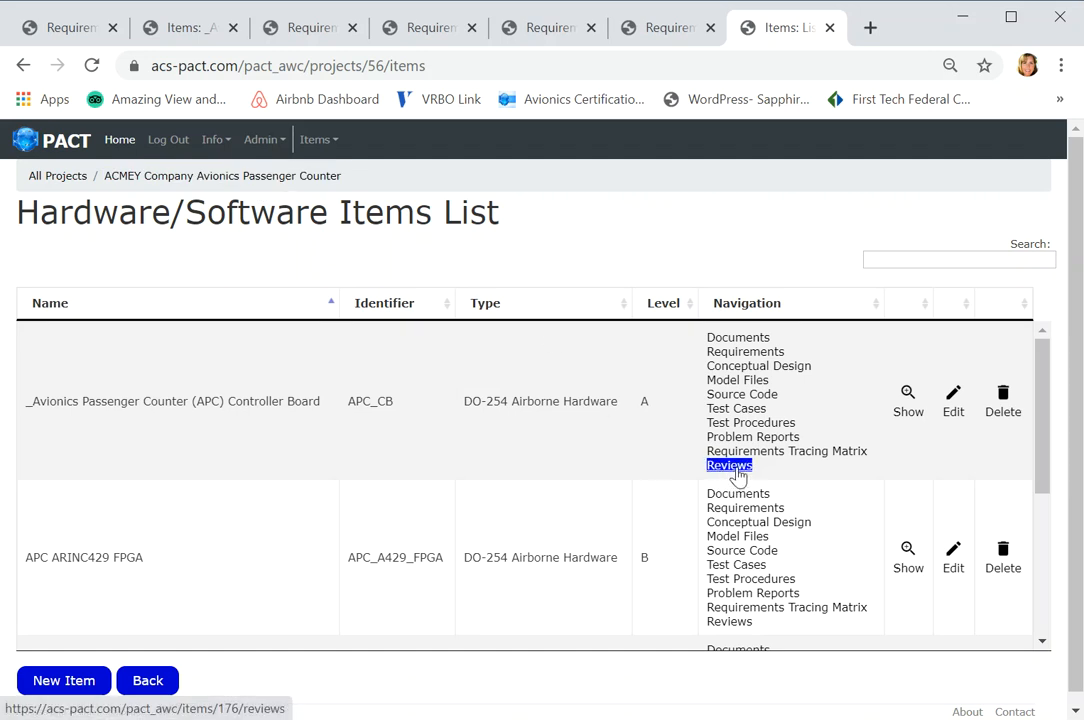
{"action": "left_click", "coordinate": [736, 468]}
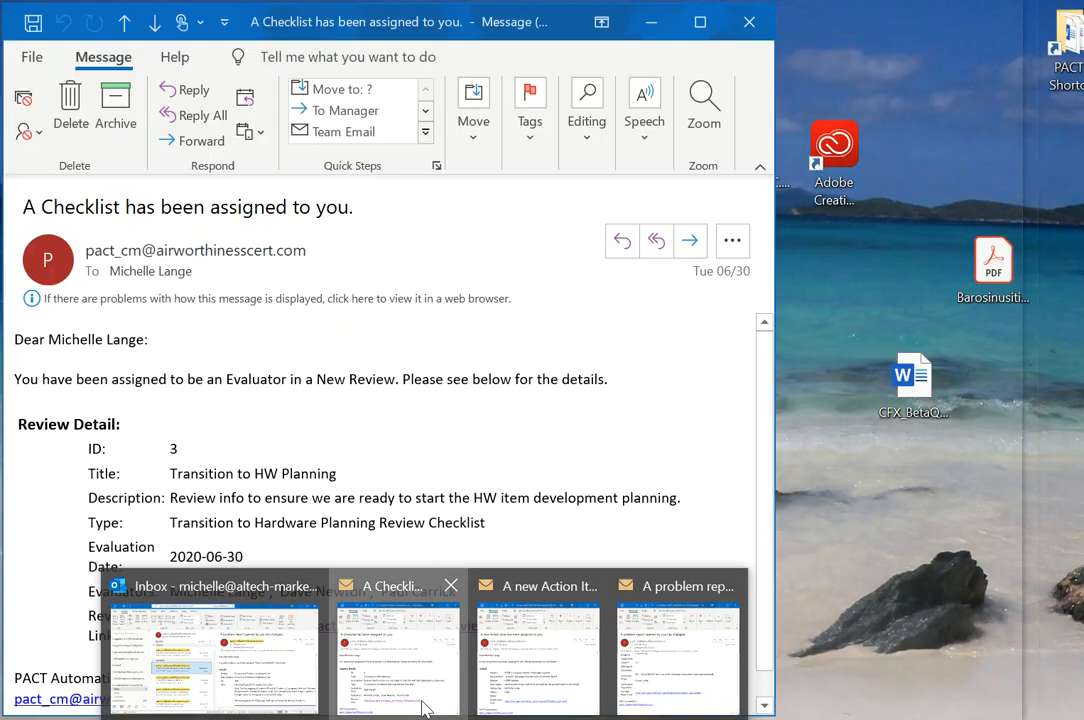
- Switch to Outlook, follow the review link in the checklist assignment message, and open that review's action items
{"action": "left_click", "coordinate": [423, 705]}
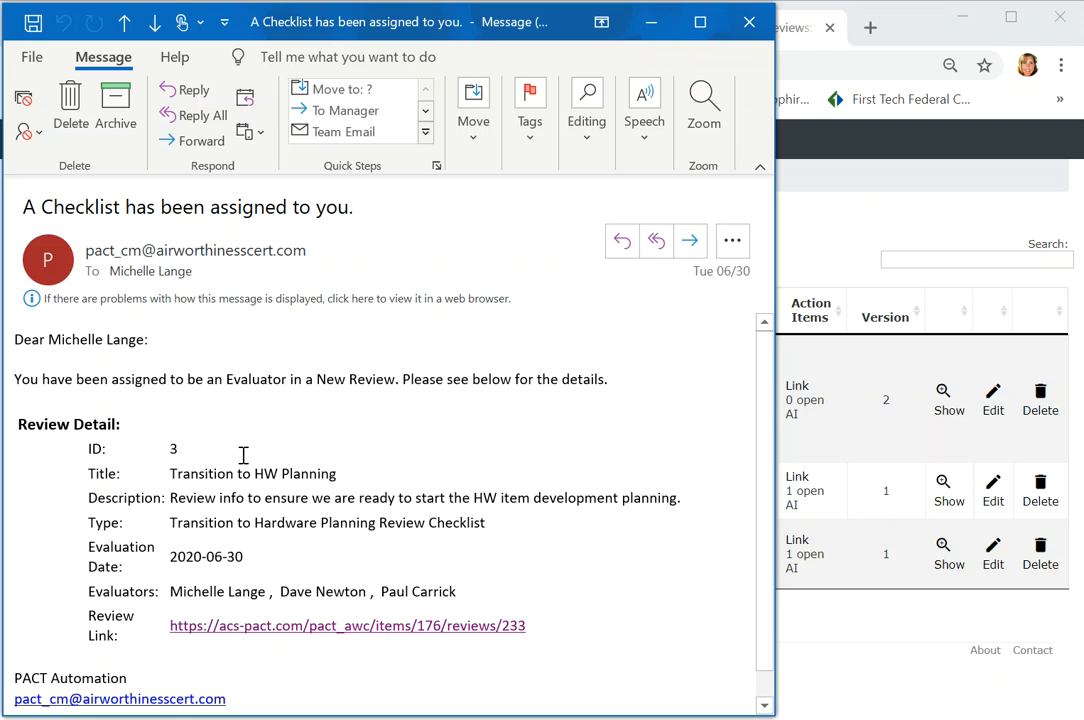
{"action": "left_click", "coordinate": [299, 627]}
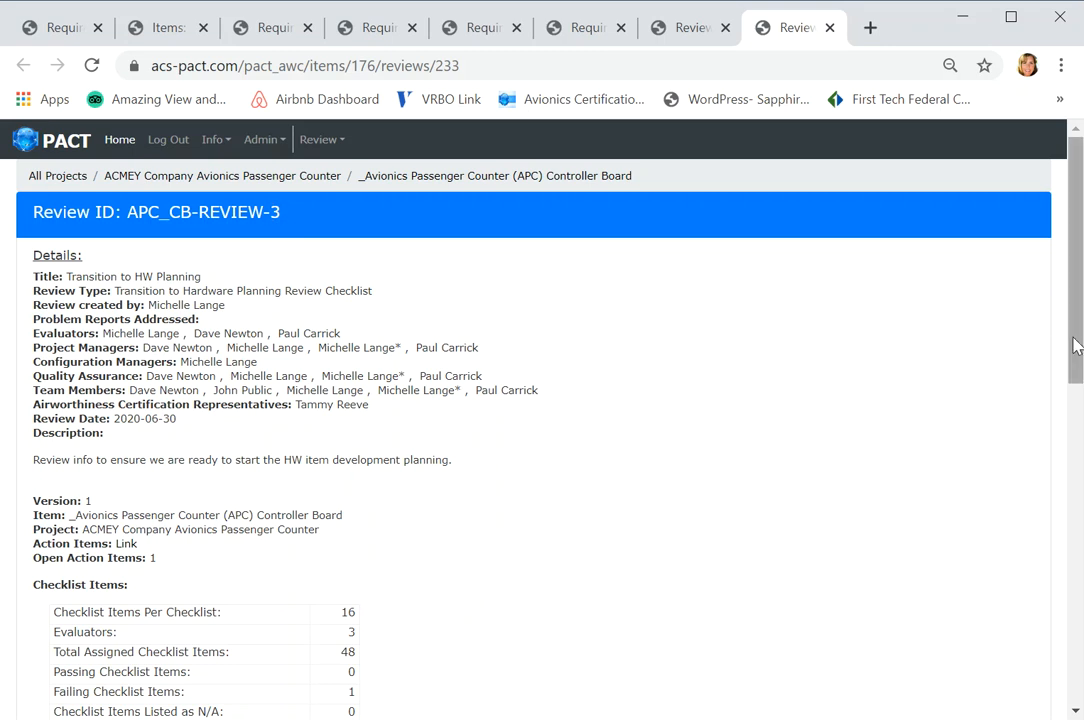
{"action": "left_click_drag", "start_coordinate": [1078, 346], "coordinate": [1074, 379]}
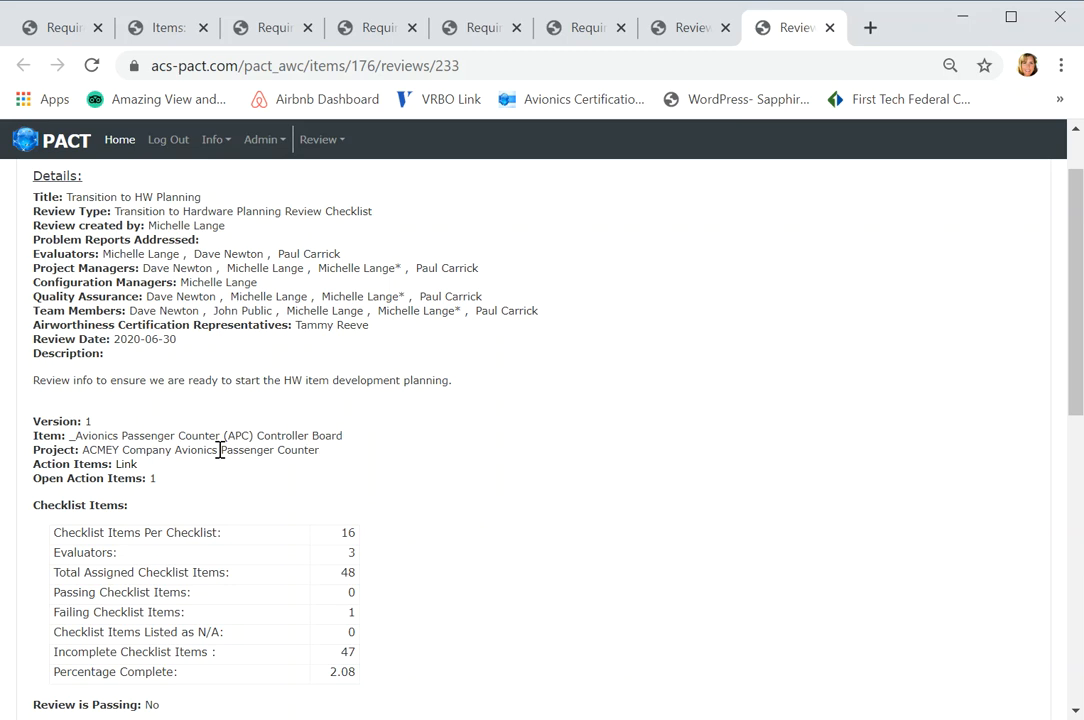
{"action": "double_click", "coordinate": [127, 465]}
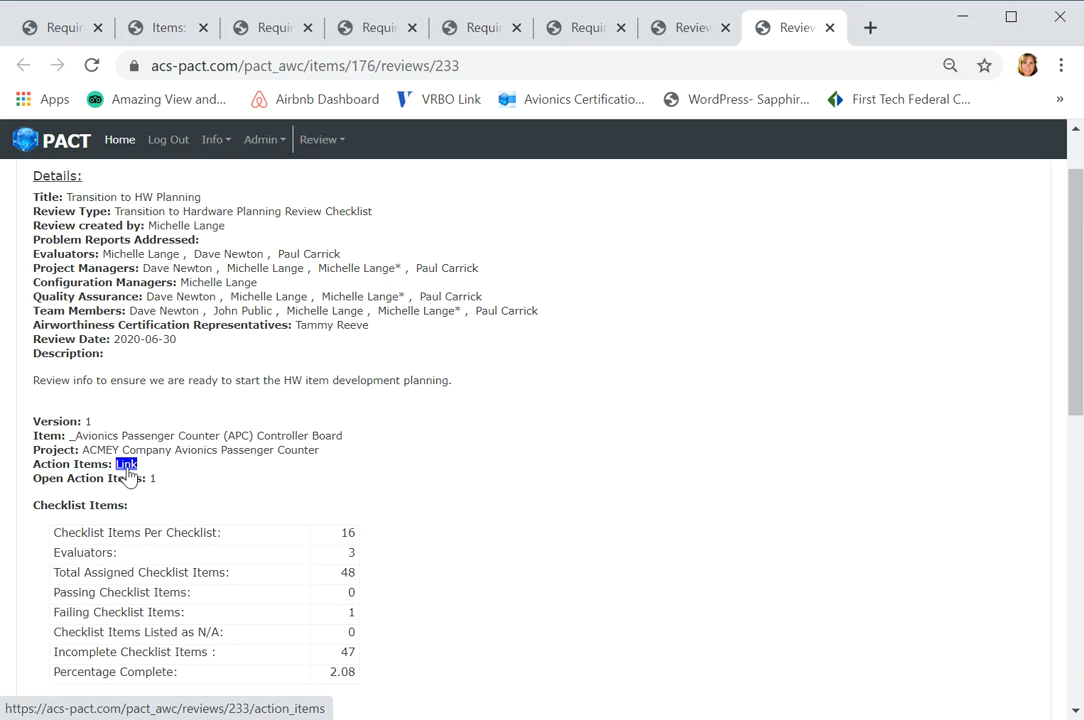
{"action": "left_click", "coordinate": [128, 468]}
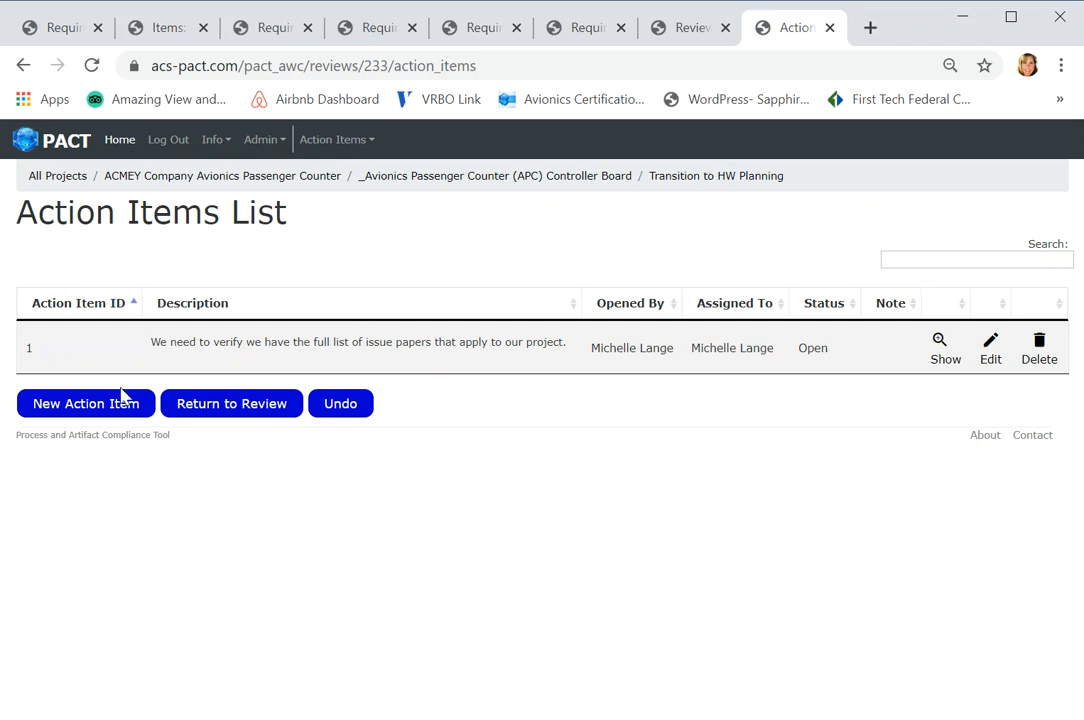
- Open the Transition to HW Planning review from the reviews list and examine its checklist statistics and checklist items
{"action": "left_click", "coordinate": [61, 35]}
{"action": "left_click", "coordinate": [697, 34]}
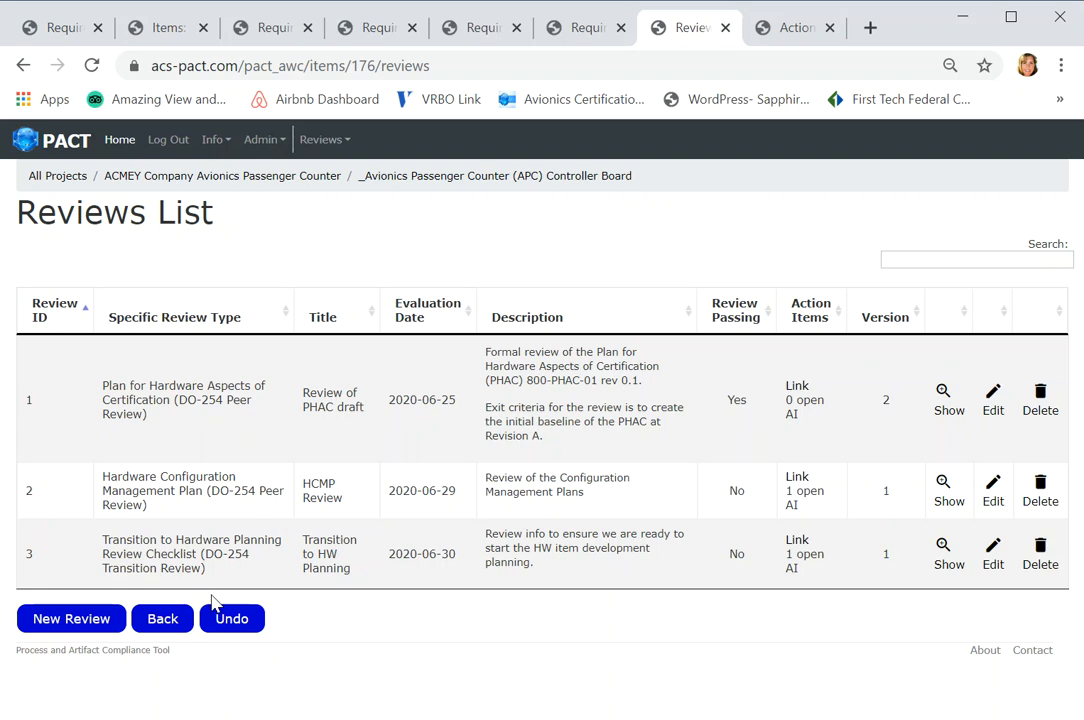
{"action": "double_click", "coordinate": [950, 563]}
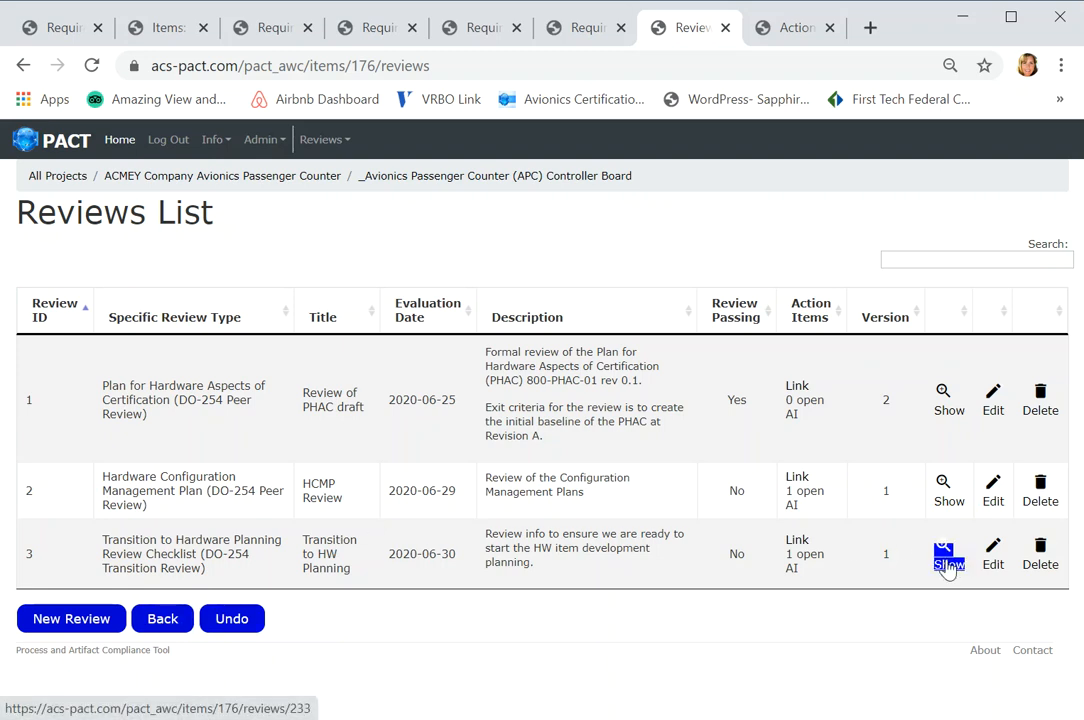
{"action": "left_click", "coordinate": [948, 566]}
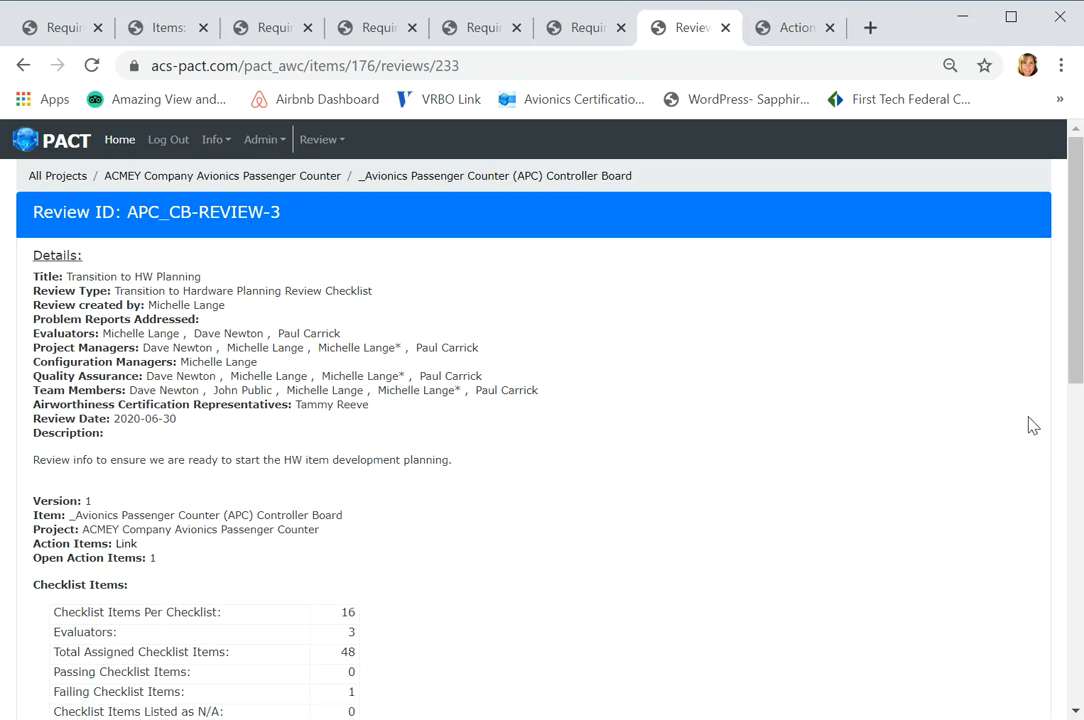
{"action": "left_click_drag", "start_coordinate": [1078, 305], "coordinate": [1078, 418]}
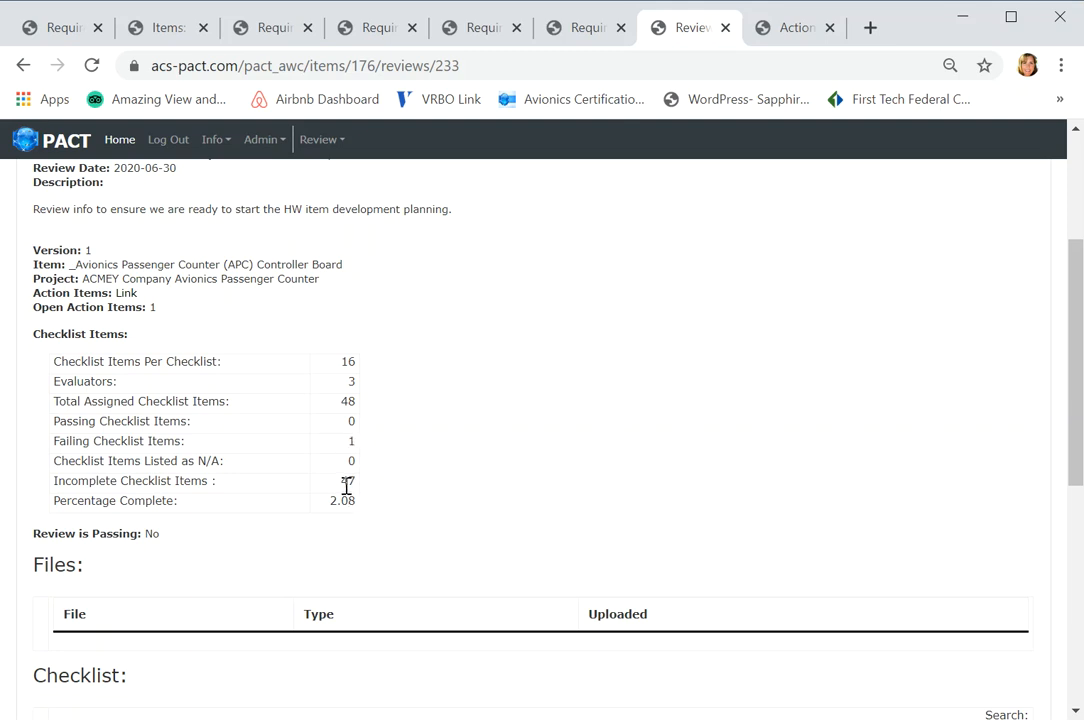
{"action": "left_click_drag", "start_coordinate": [1078, 380], "coordinate": [1076, 560]}
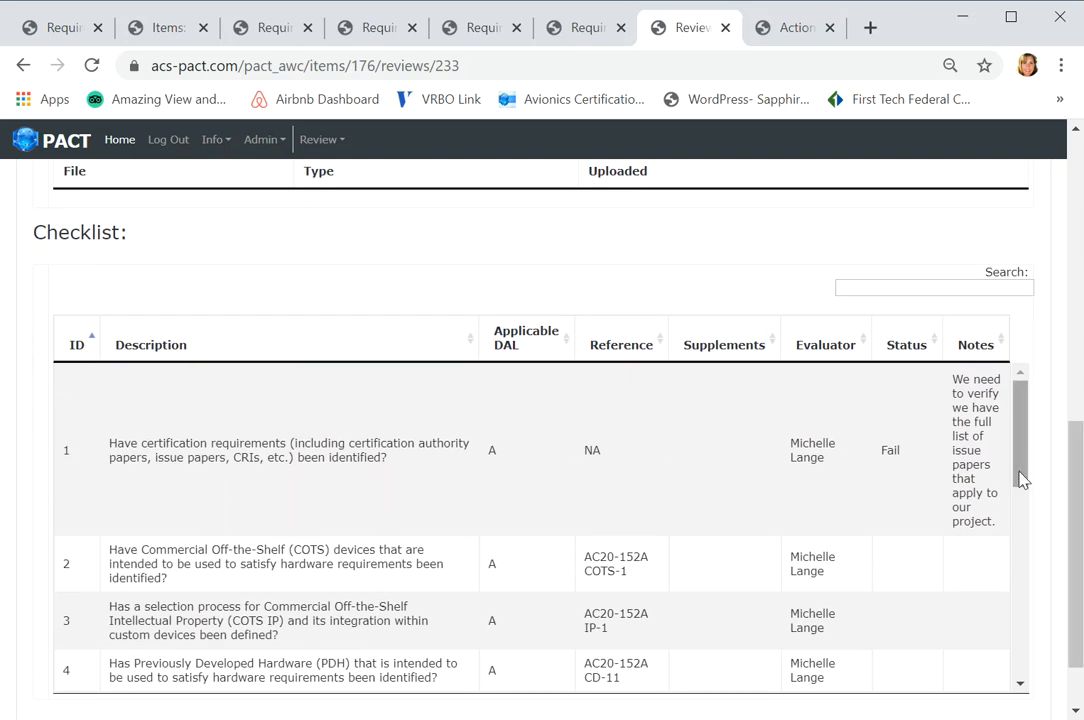
{"action": "left_click_drag", "start_coordinate": [1019, 466], "coordinate": [1073, 700]}
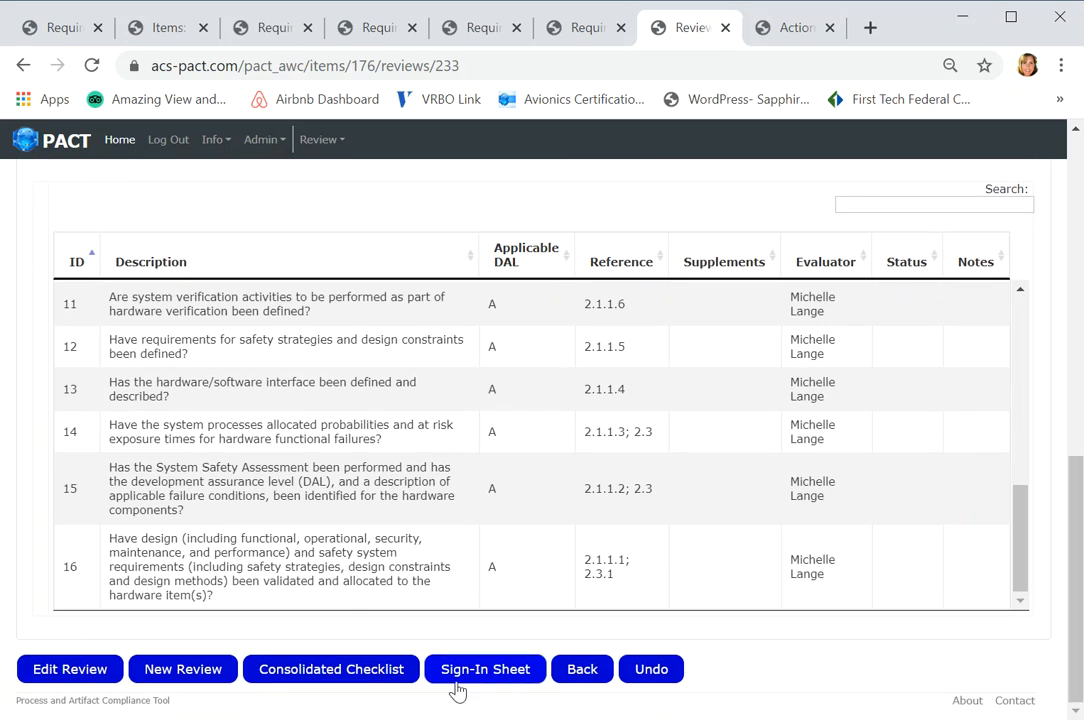
- Edit the Transition to HW Planning review and open its checklist for filling in
{"action": "left_click", "coordinate": [70, 669]}
{"action": "left_click_drag", "start_coordinate": [1076, 312], "coordinate": [1072, 620]}
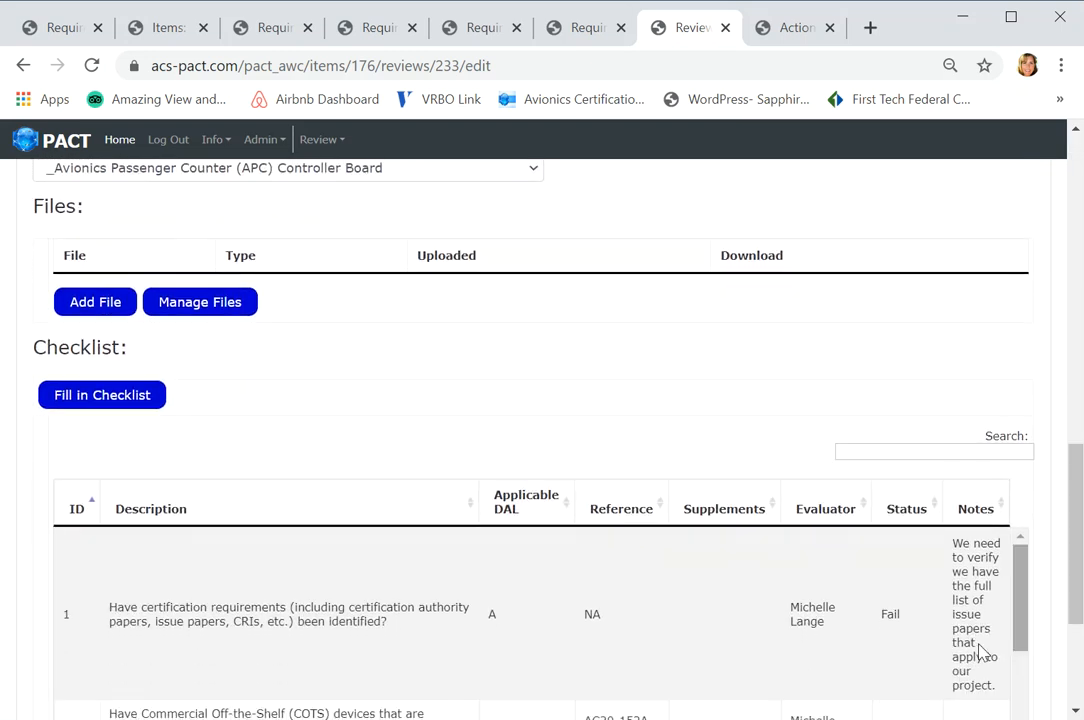
{"action": "left_click", "coordinate": [110, 400]}
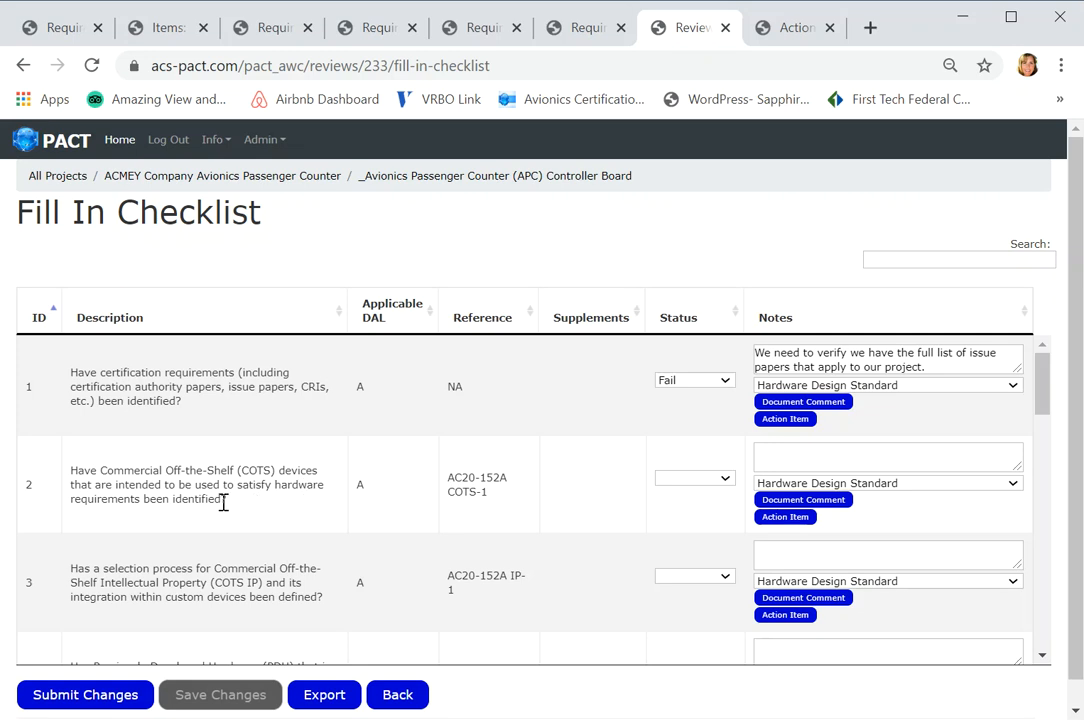
- Mark checklist item 2 as N/A with the note "No COTS will be used" and submit the checklist changes
{"action": "left_click", "coordinate": [725, 479]}
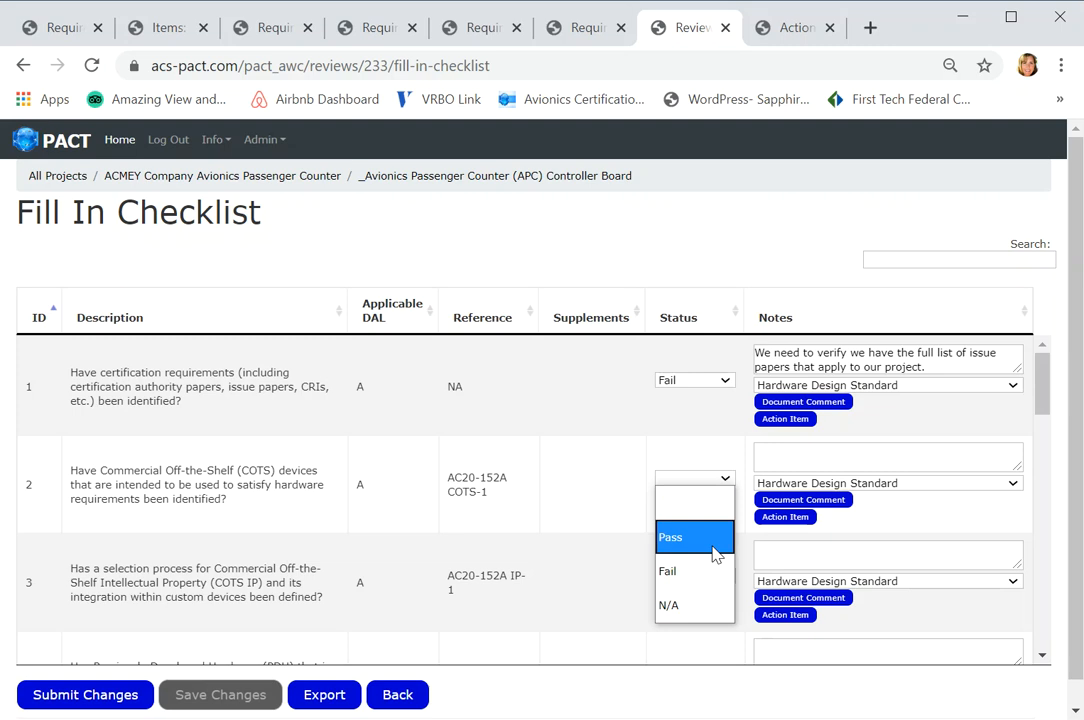
{"action": "left_click", "coordinate": [697, 612]}
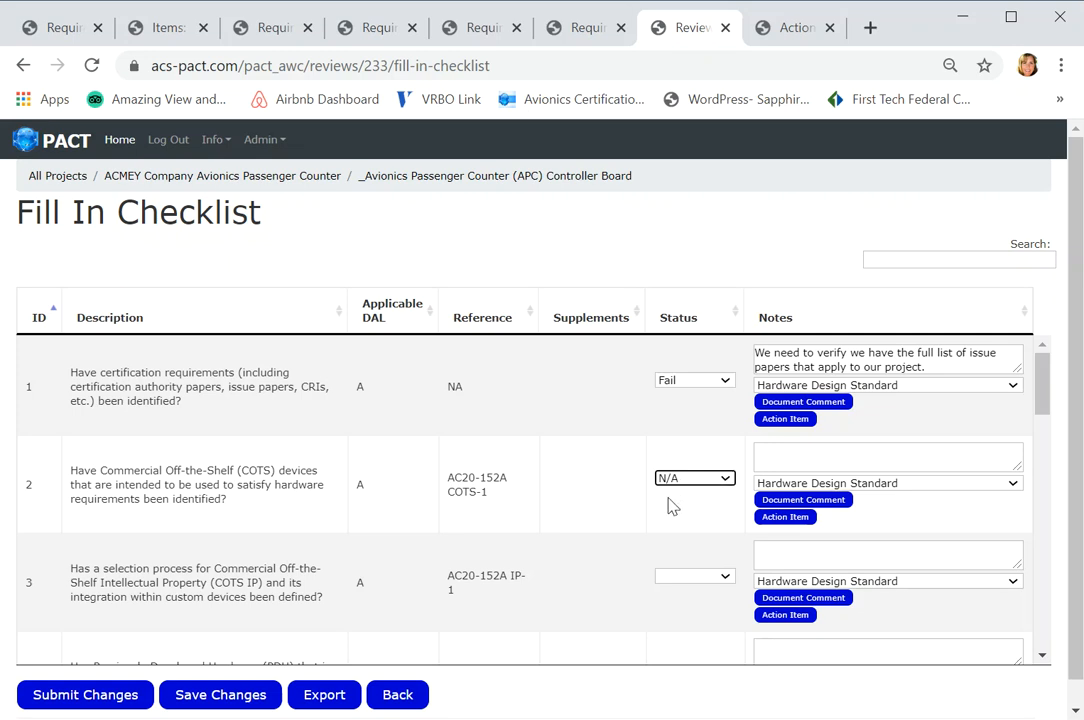
{"action": "left_click", "coordinate": [101, 697]}
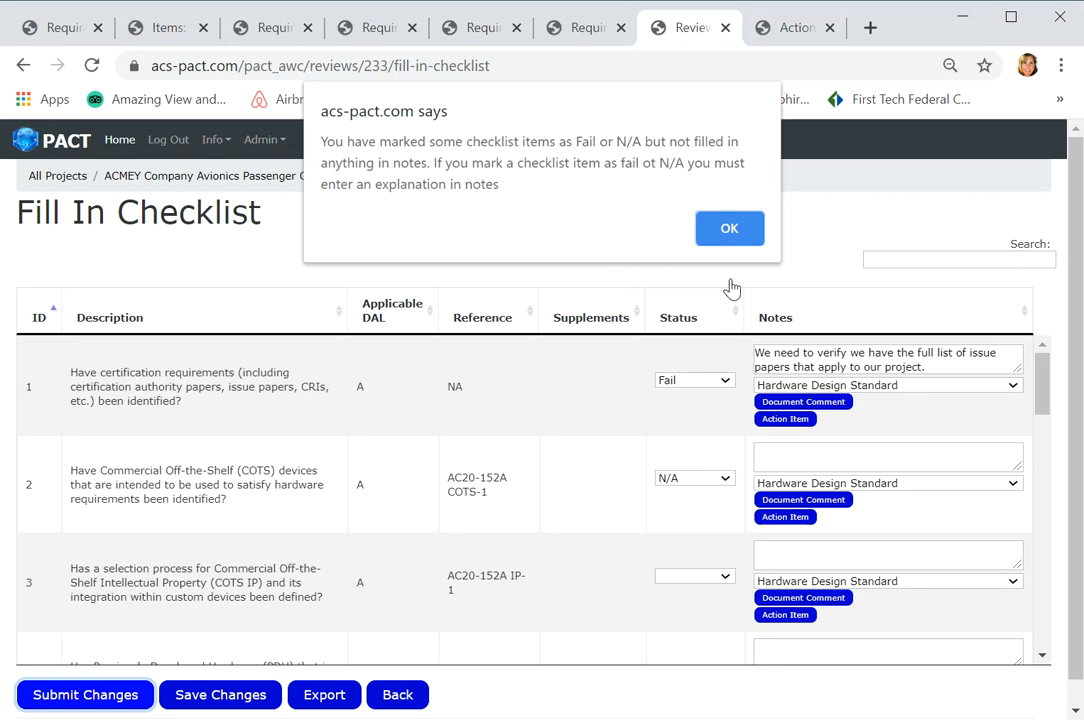
{"action": "left_click", "coordinate": [740, 234]}
{"action": "left_click", "coordinate": [797, 453]}
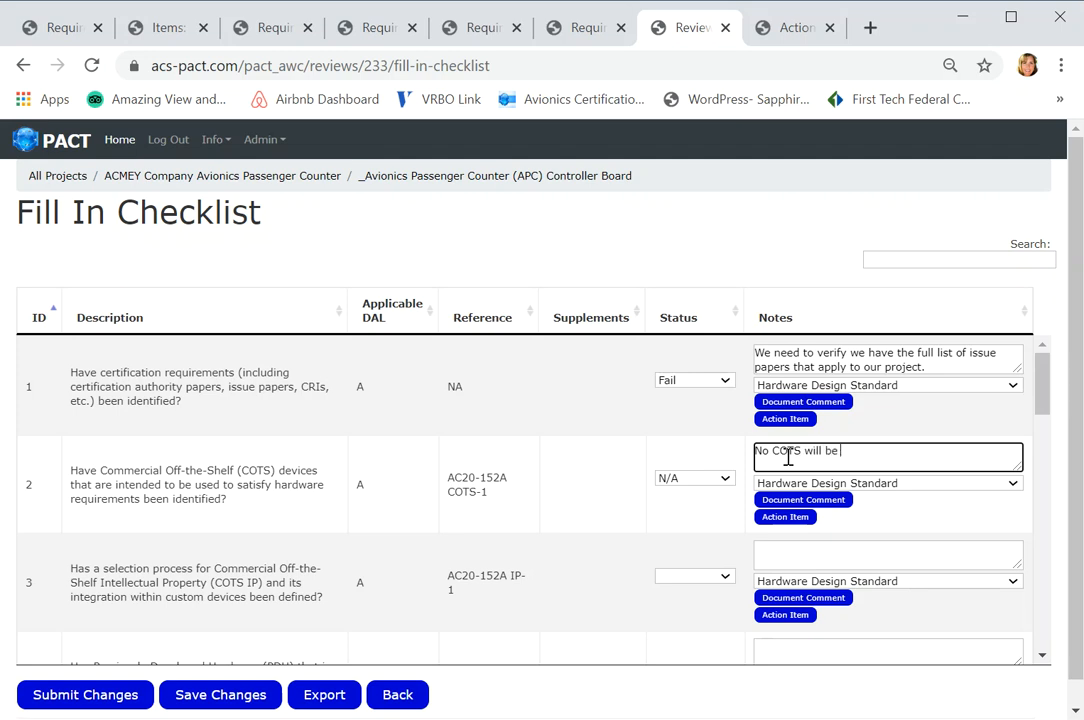
{"action": "left_click", "coordinate": [104, 698]}
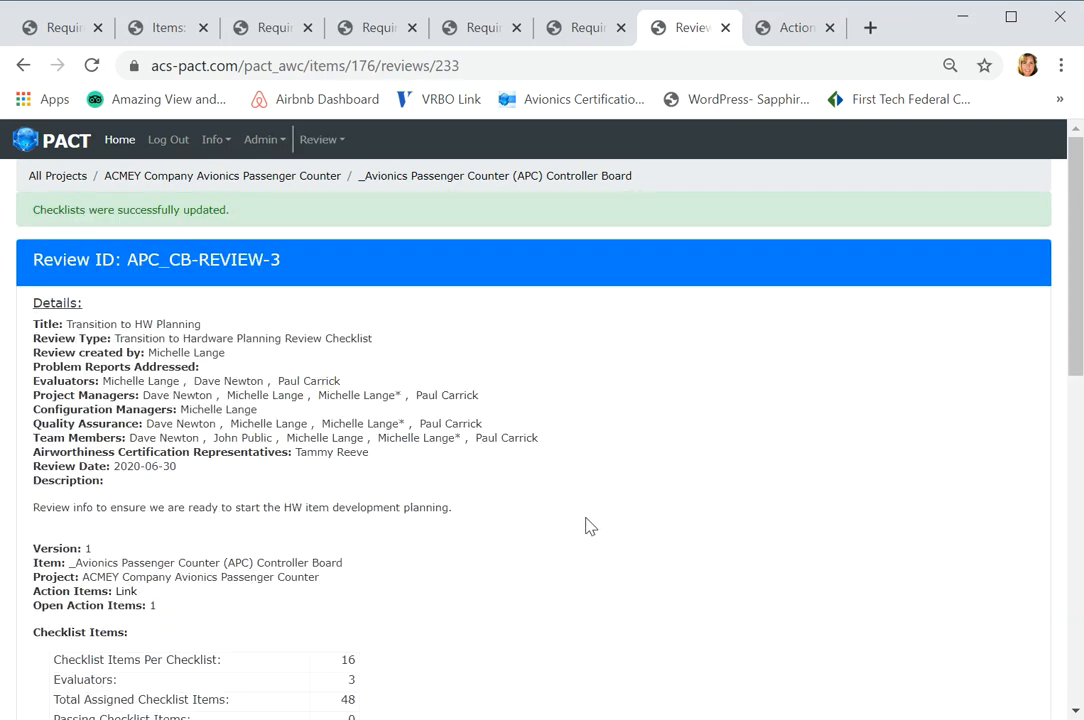
- Open the review's attendee sign-in sheet and examine which evaluators have signed
{"action": "left_click_drag", "start_coordinate": [1076, 357], "coordinate": [1067, 690]}
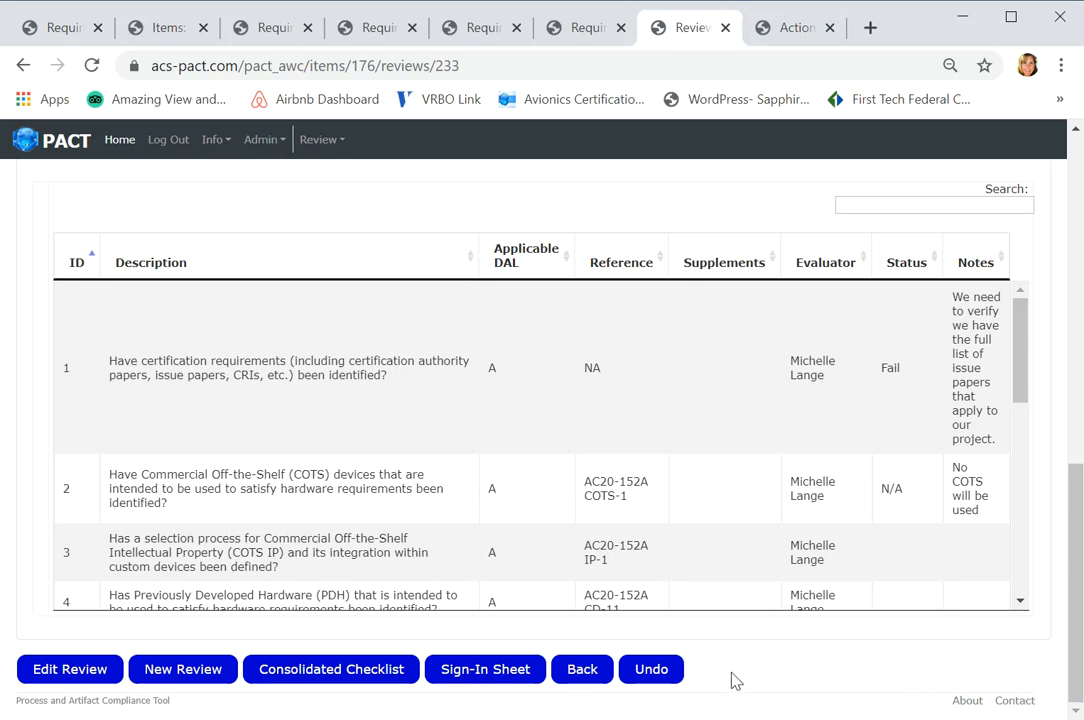
{"action": "left_click", "coordinate": [489, 669]}
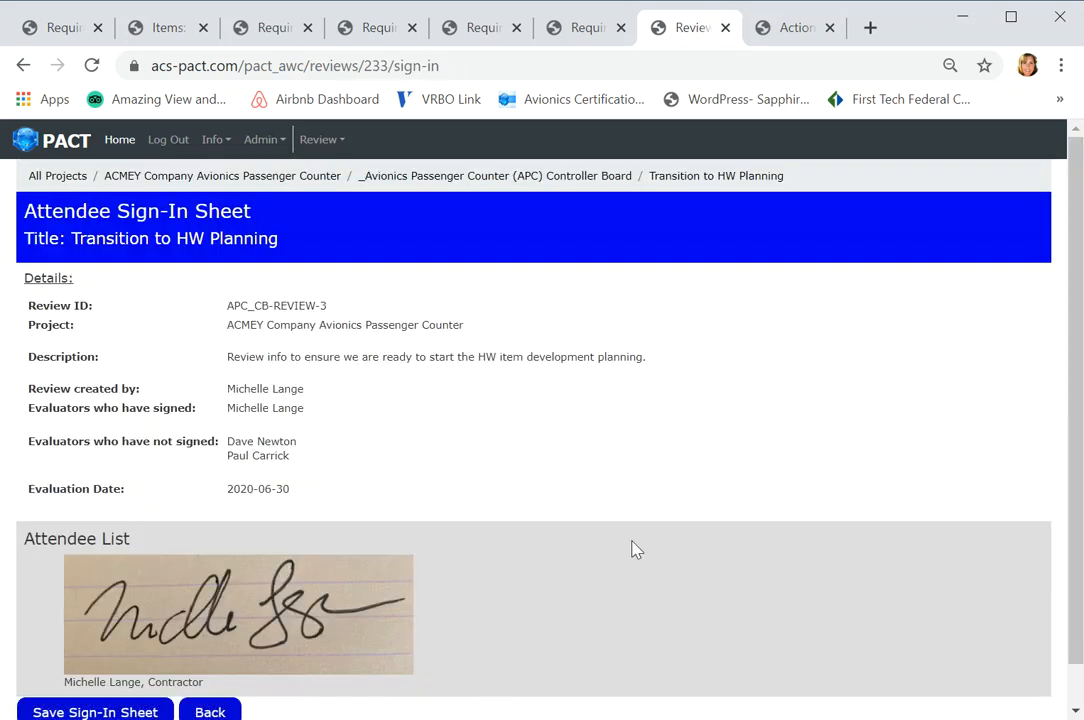
{"action": "left_click_drag", "start_coordinate": [1075, 362], "coordinate": [1078, 411]}
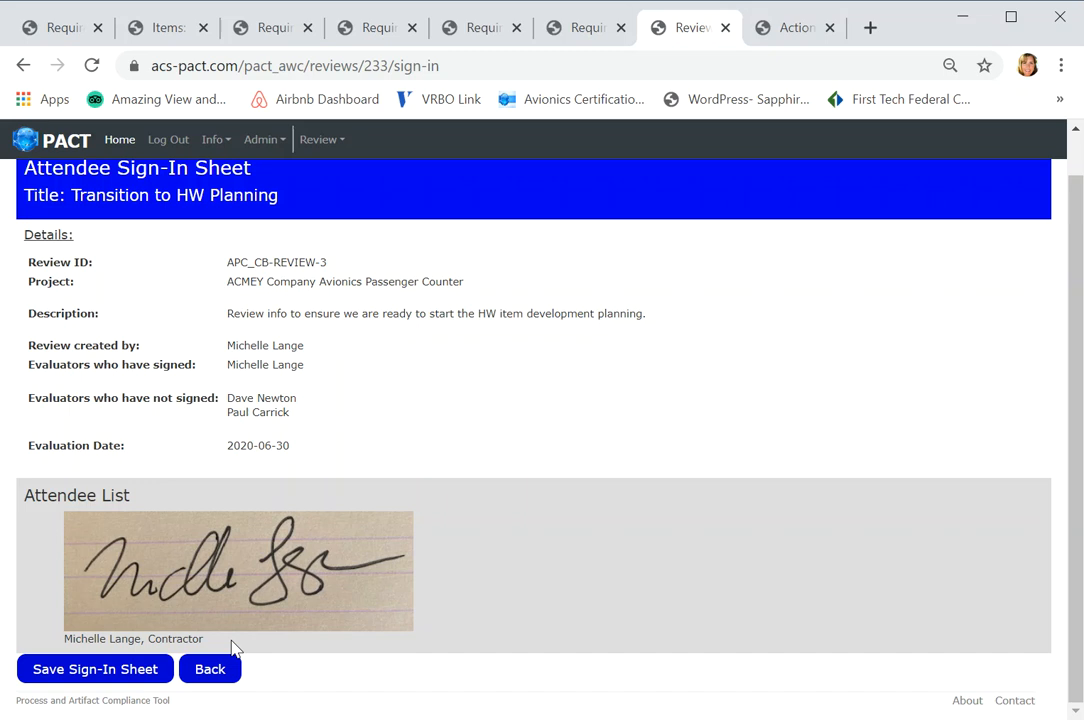
{"action": "left_click", "coordinate": [589, 30]}
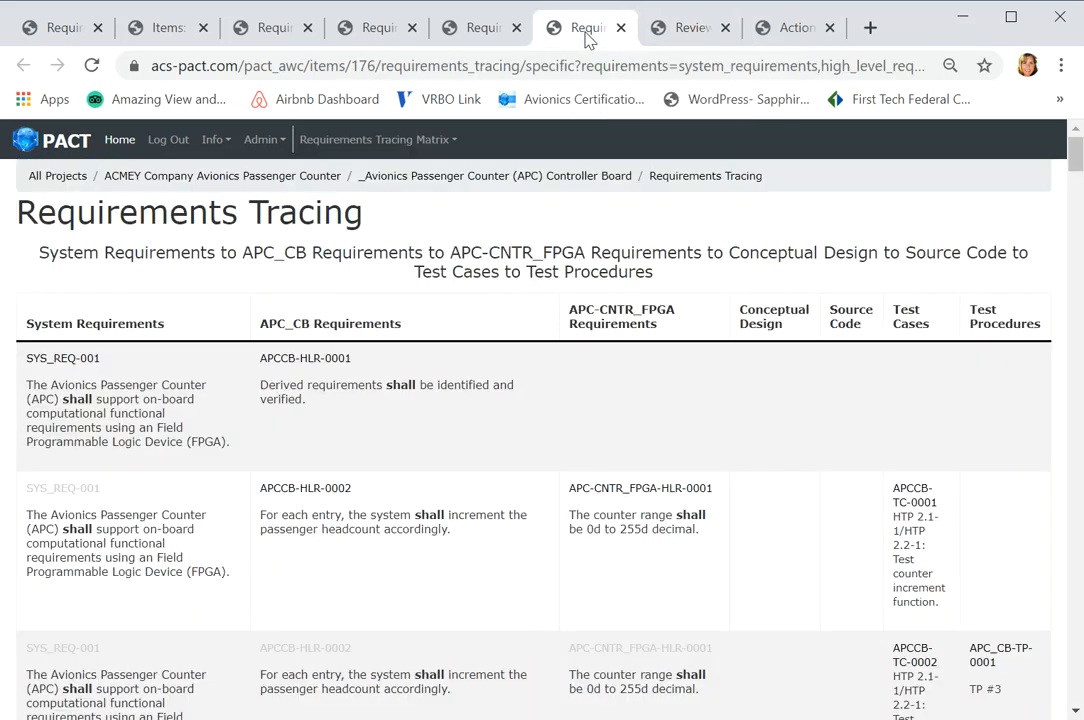
{"action": "left_click", "coordinate": [783, 28]}
{"action": "left_click", "coordinate": [693, 30]}
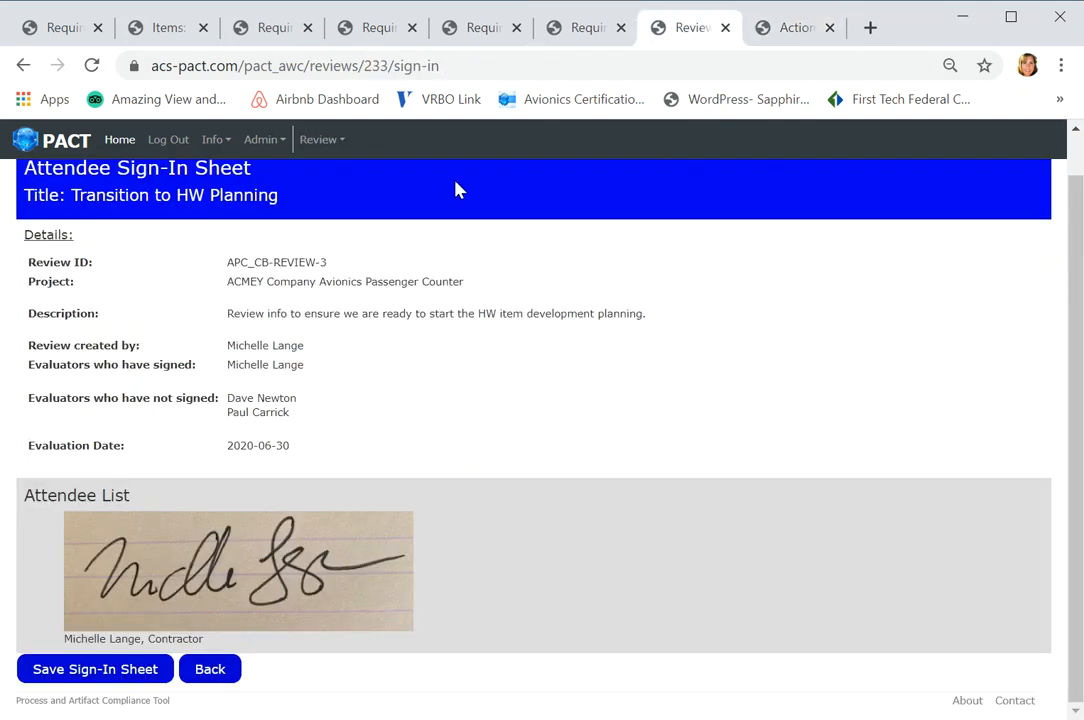
- Return to the APC Controller Board's reviews list and start a new review
{"action": "left_click", "coordinate": [210, 674]}
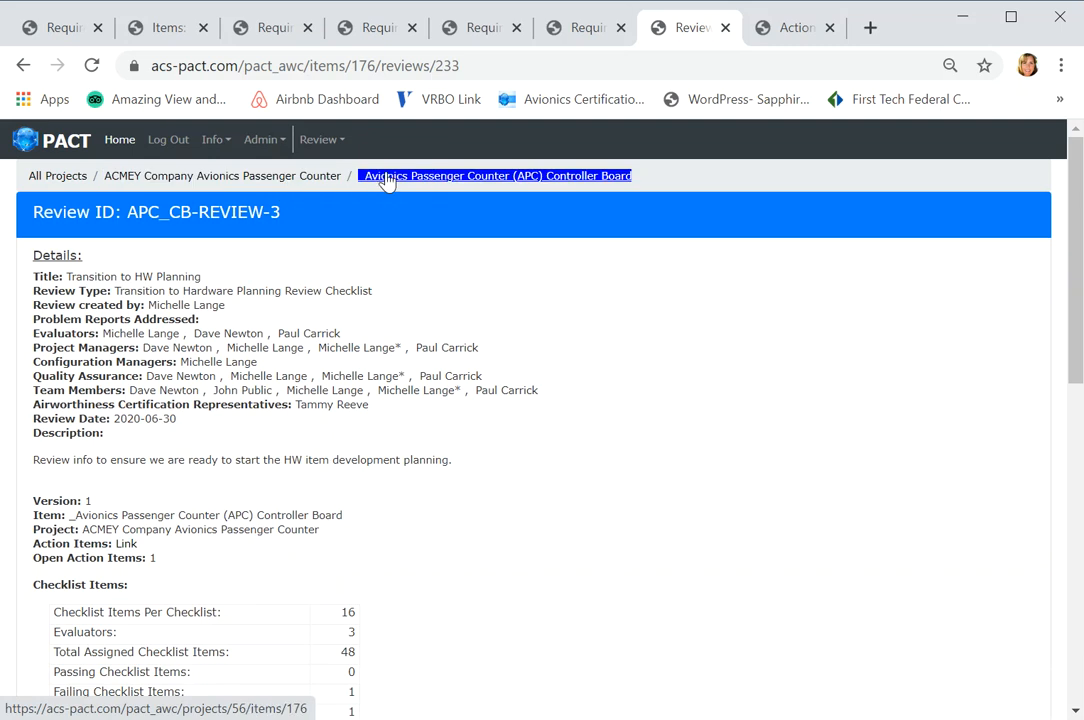
{"action": "left_click", "coordinate": [436, 178]}
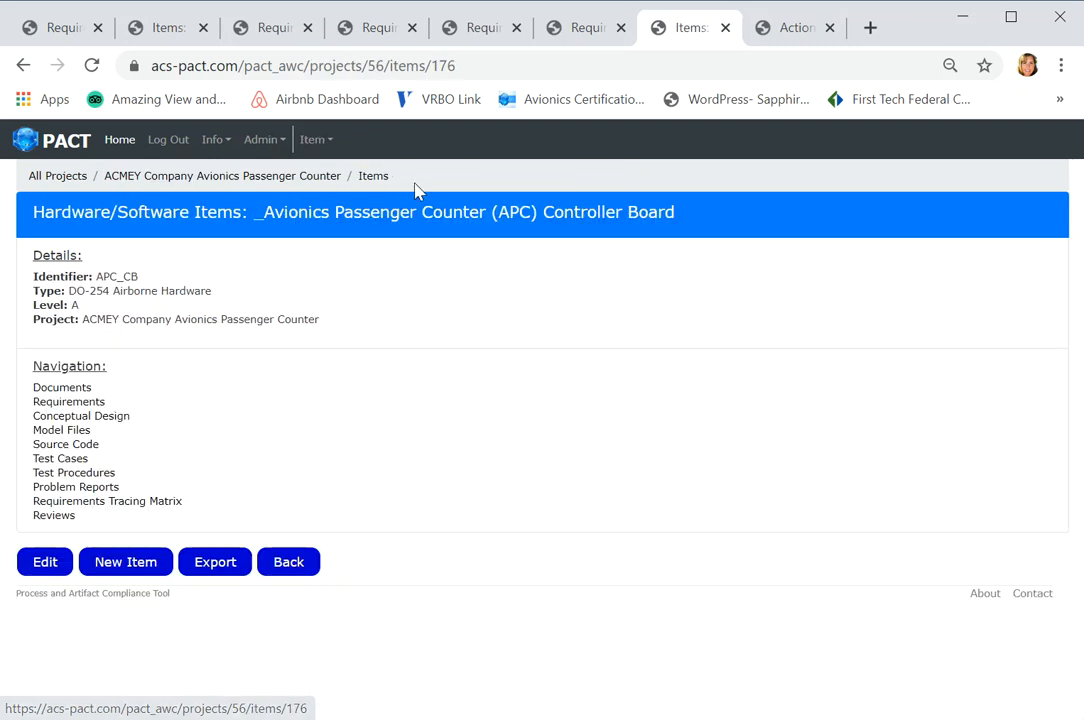
{"action": "left_click", "coordinate": [62, 518]}
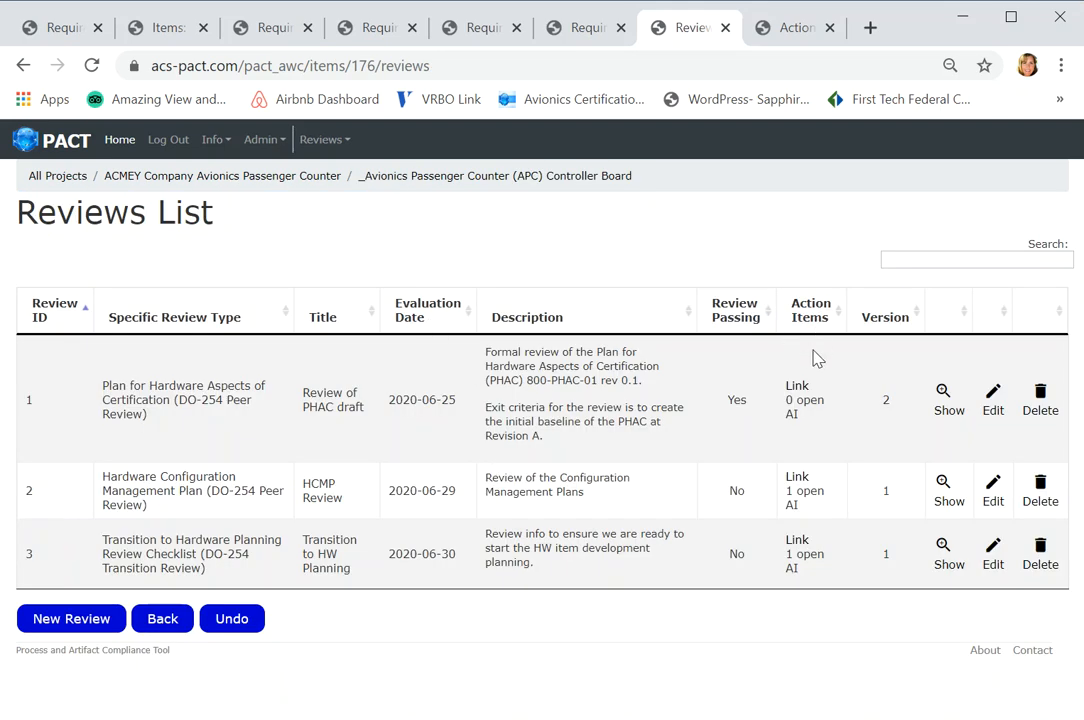
{"action": "left_click", "coordinate": [88, 626]}
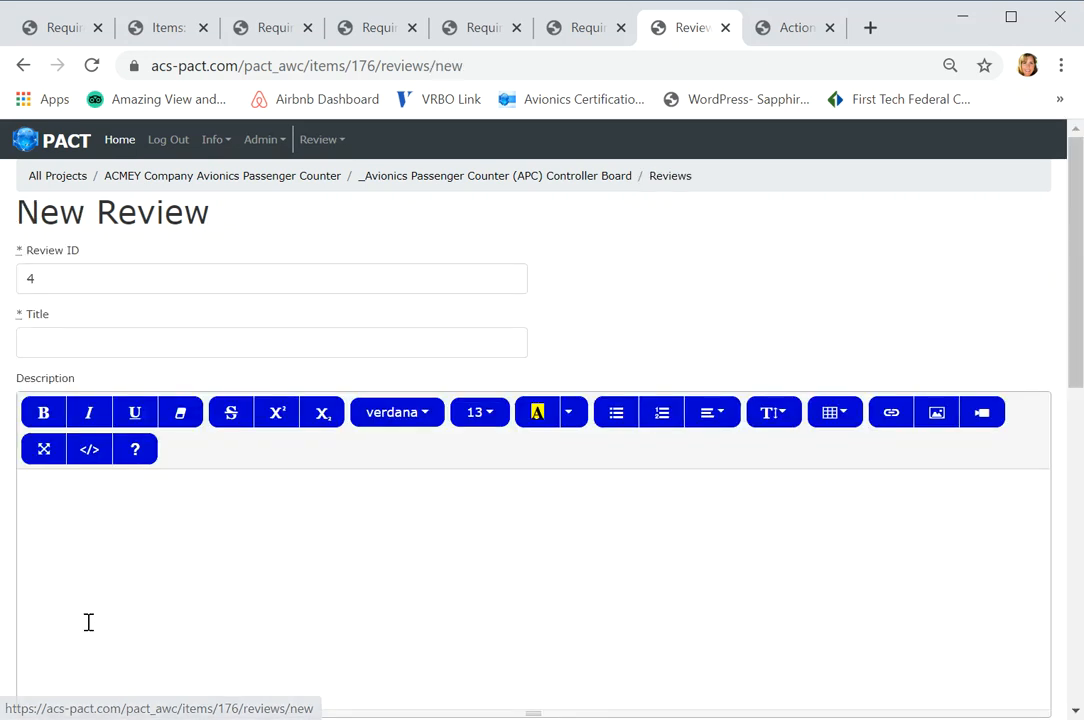
- Title the new review "HVVP Review" and describe it with the text "HVVP is ready"
{"action": "left_click", "coordinate": [142, 344]}
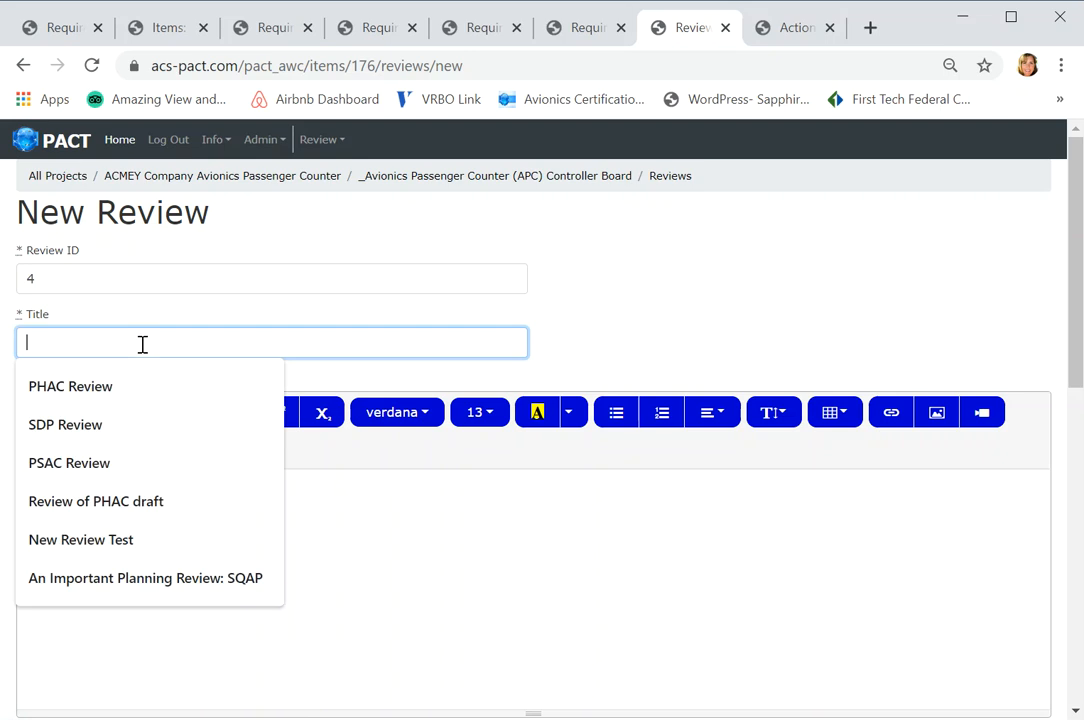
{"action": "type", "text": "H"}
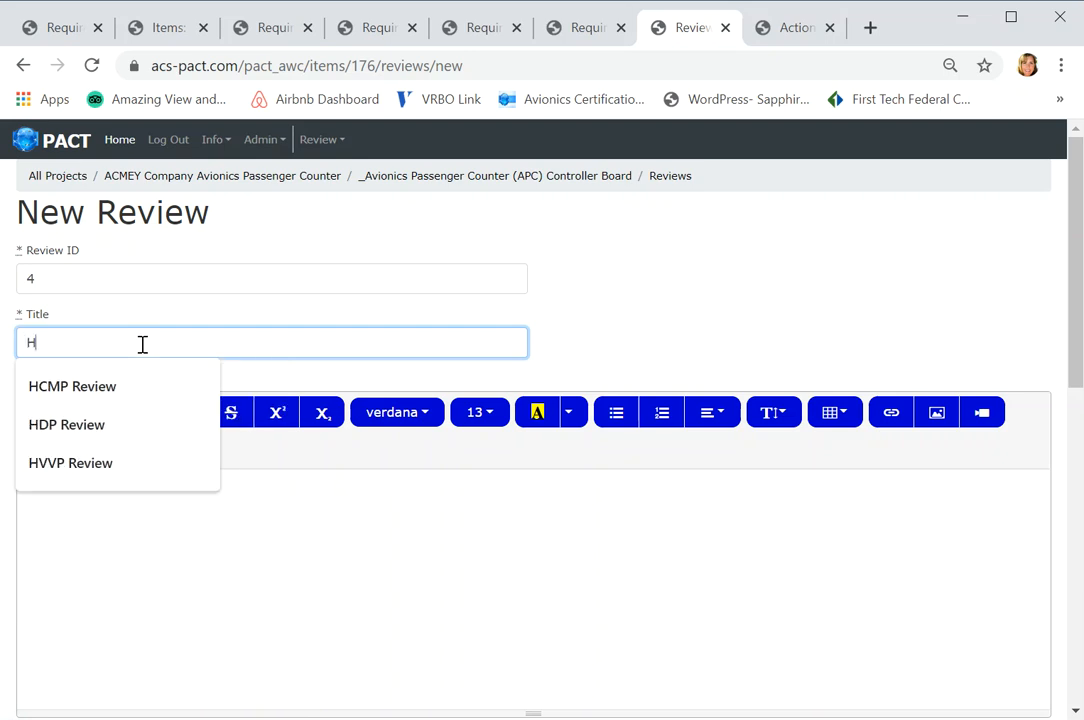
{"action": "type", "text": "VVP Review"}
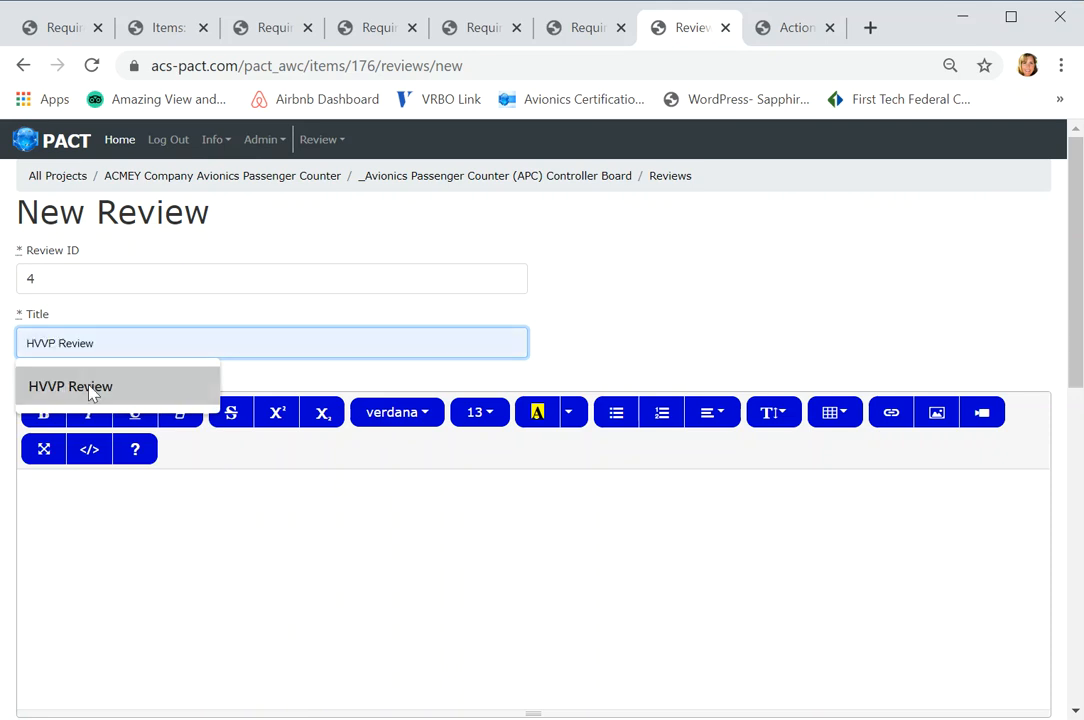
{"action": "left_click", "coordinate": [90, 386]}
{"action": "left_click", "coordinate": [125, 518]}
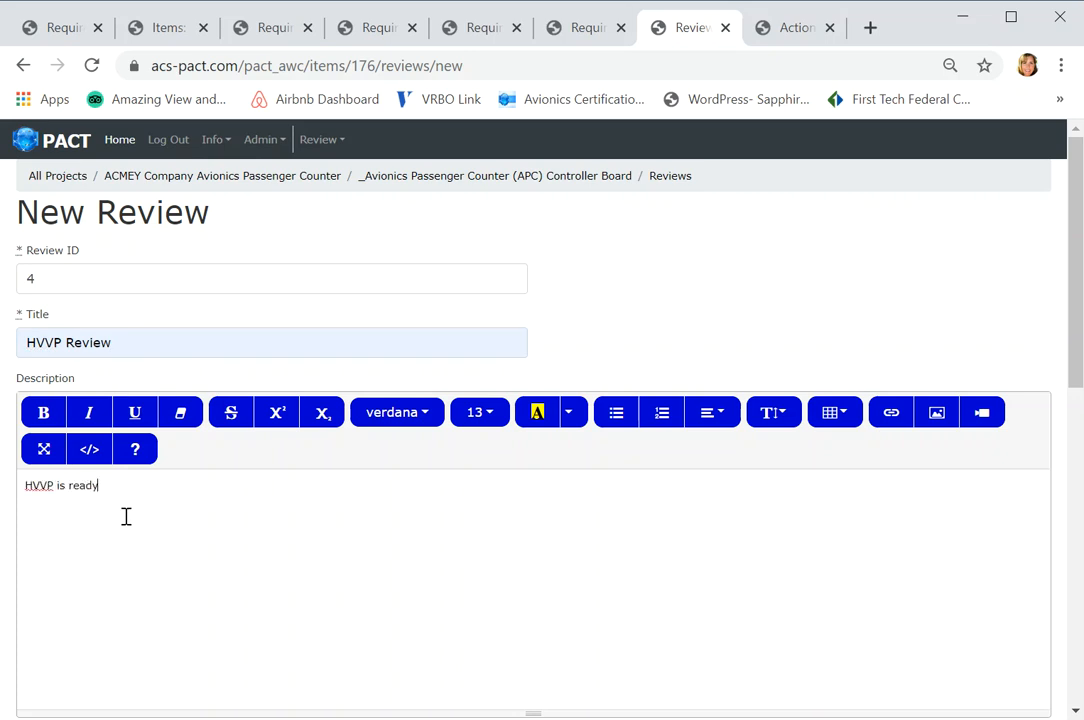
{"action": "left_click_drag", "start_coordinate": [1077, 286], "coordinate": [1040, 448]}
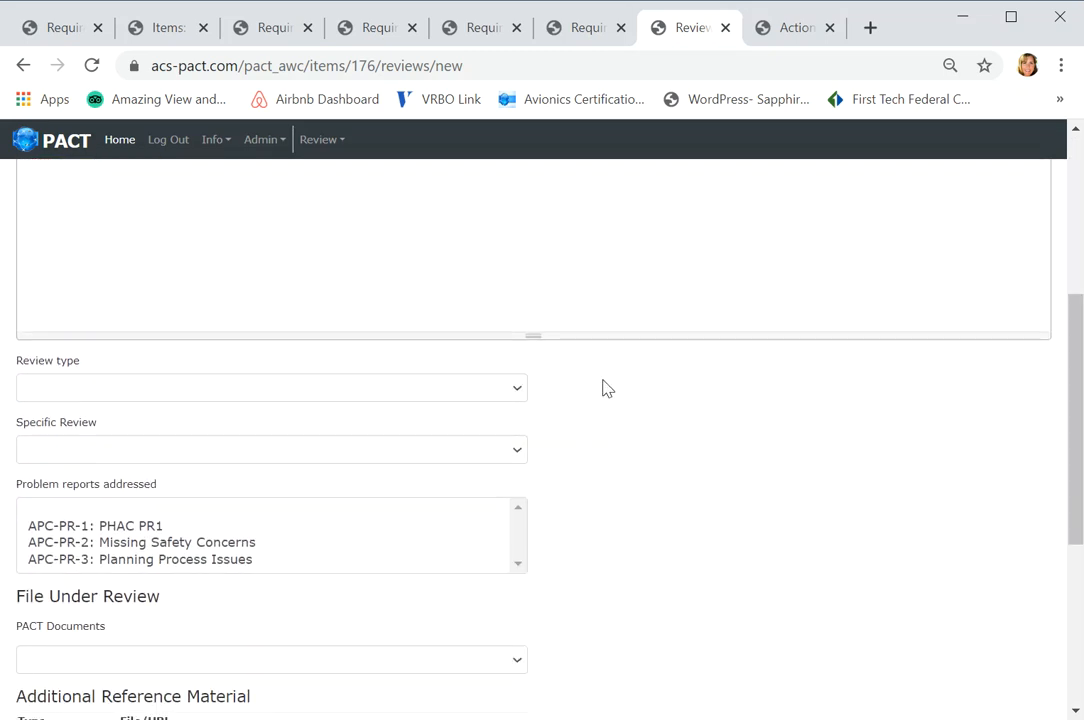
- Set the review type to Peer Review and the specific review to Hardware Validation and Verification Standards (DO-254 Peer Review)
{"action": "left_click", "coordinate": [517, 395]}
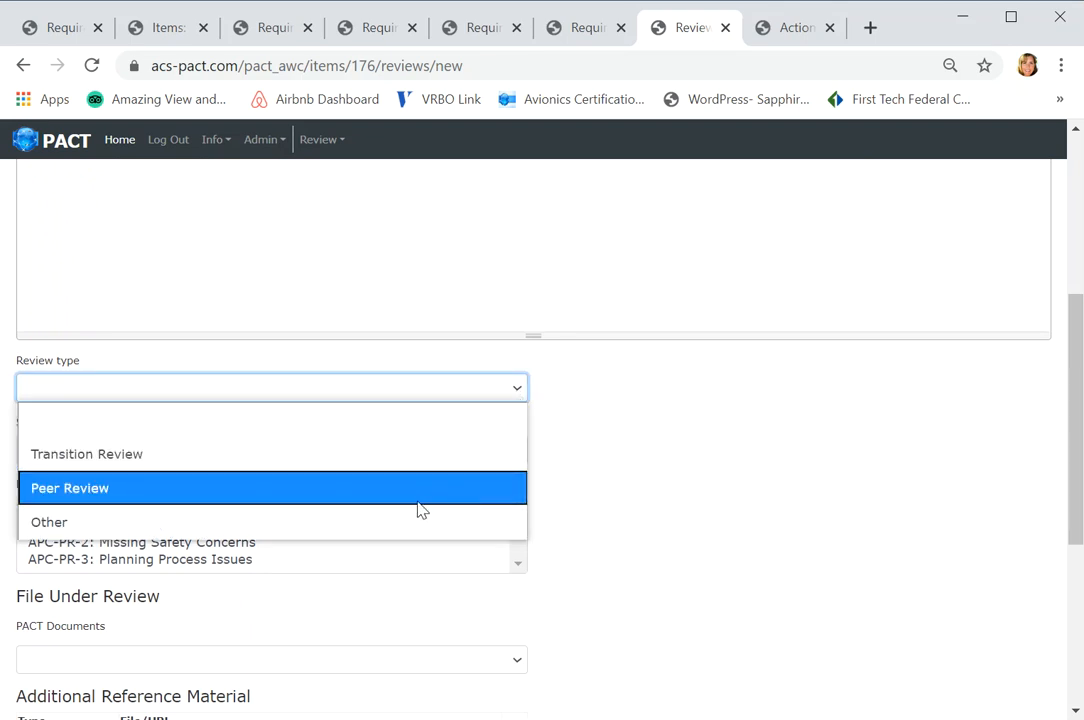
{"action": "left_click", "coordinate": [97, 489]}
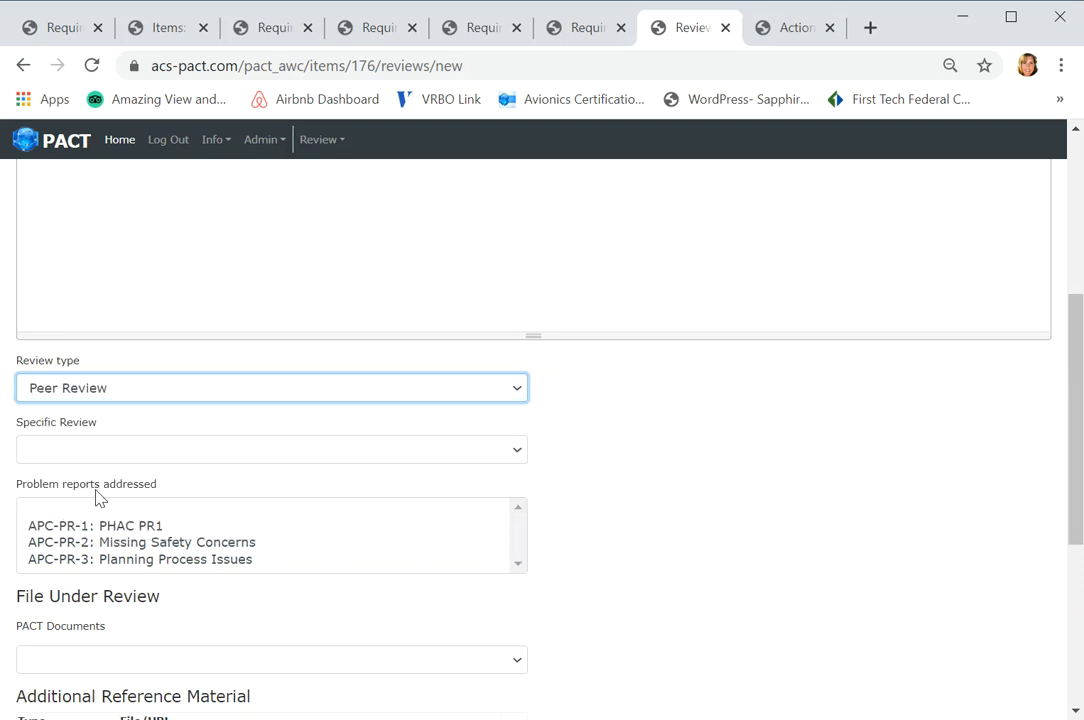
{"action": "left_click", "coordinate": [522, 452]}
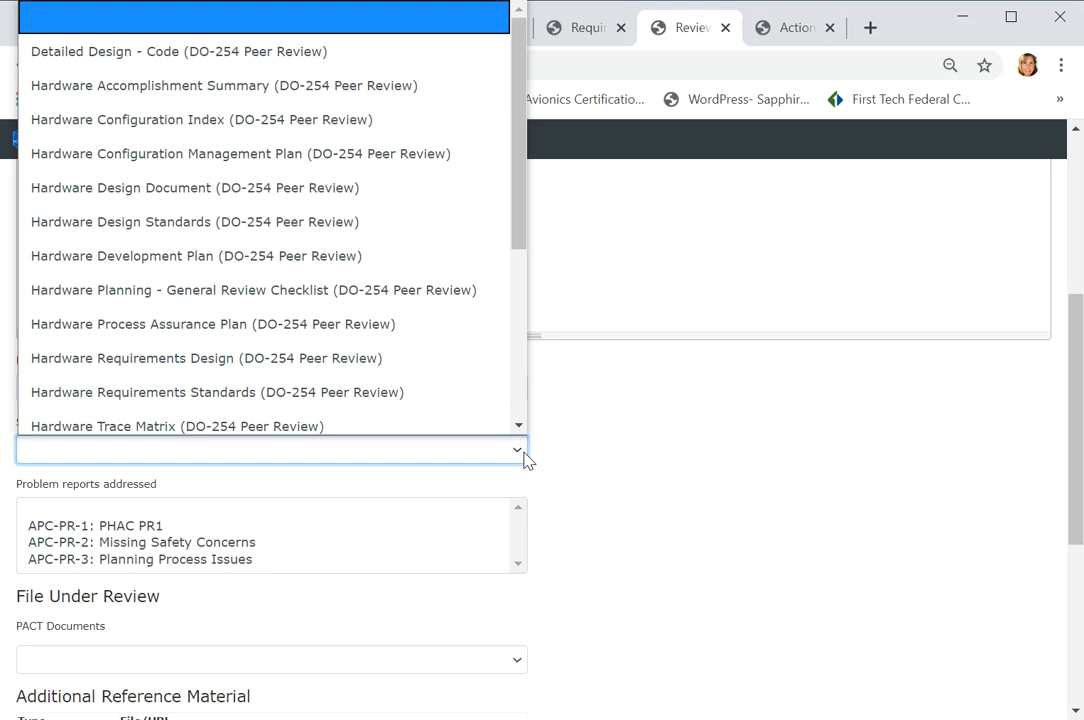
{"action": "left_click_drag", "start_coordinate": [518, 220], "coordinate": [491, 327]}
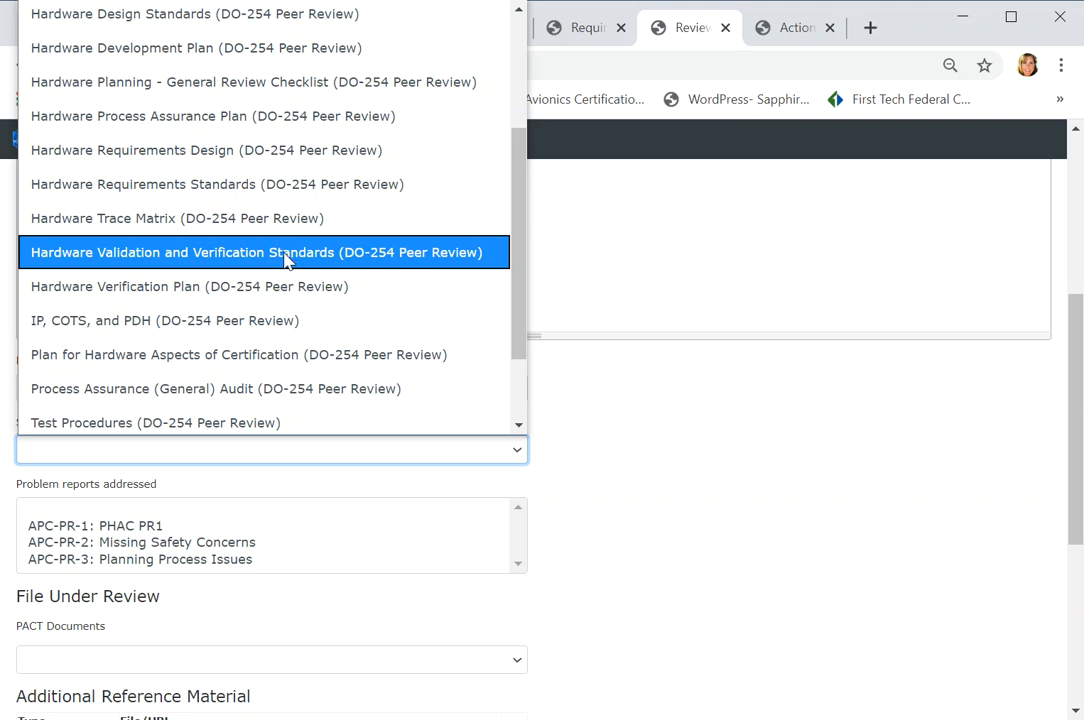
{"action": "left_click", "coordinate": [291, 262]}
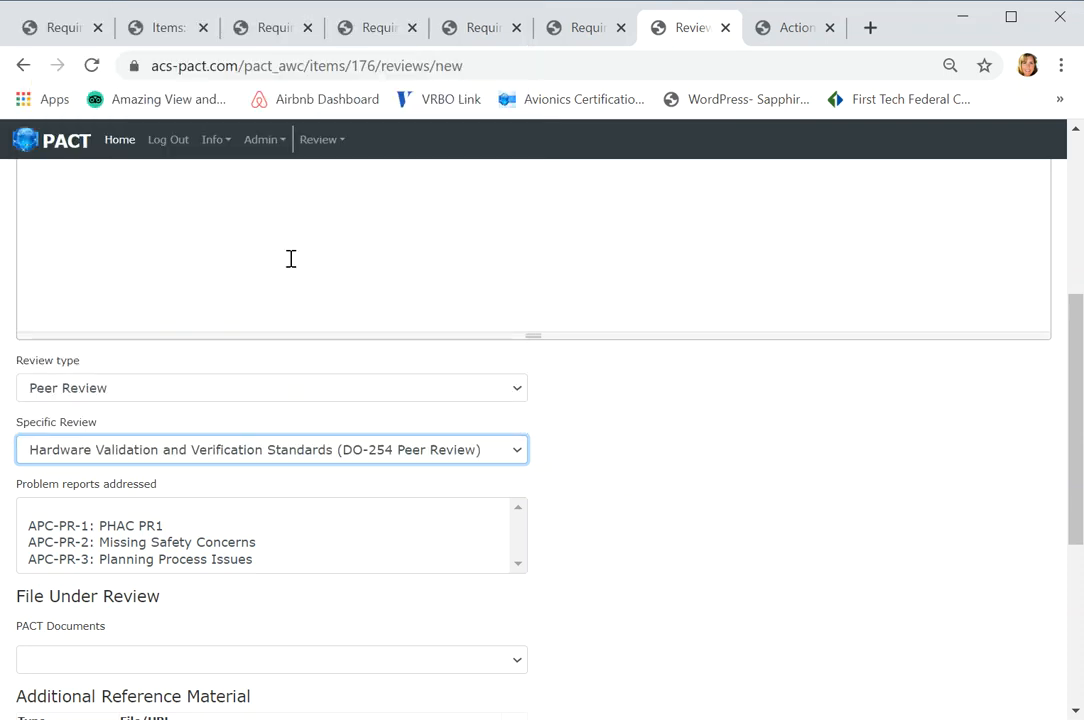
- Choose the Hardware Validation & Verification Plan from the PACT documents as the file under review
{"action": "left_click_drag", "start_coordinate": [1077, 472], "coordinate": [1075, 527]}
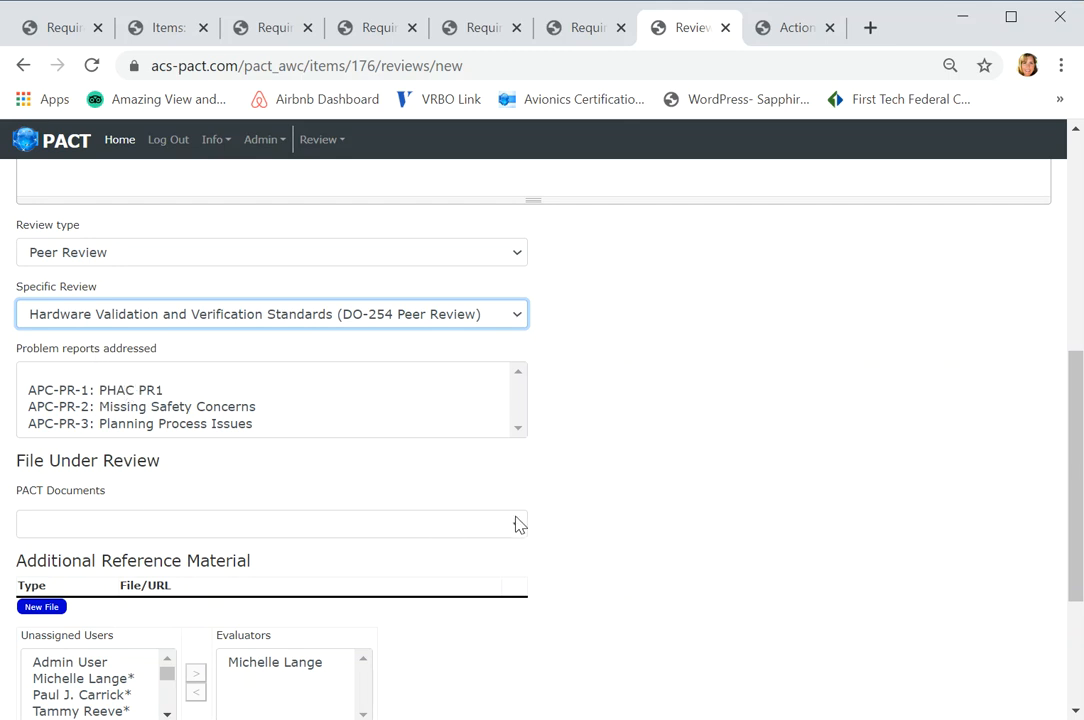
{"action": "left_click_drag", "start_coordinate": [1077, 460], "coordinate": [1077, 524]}
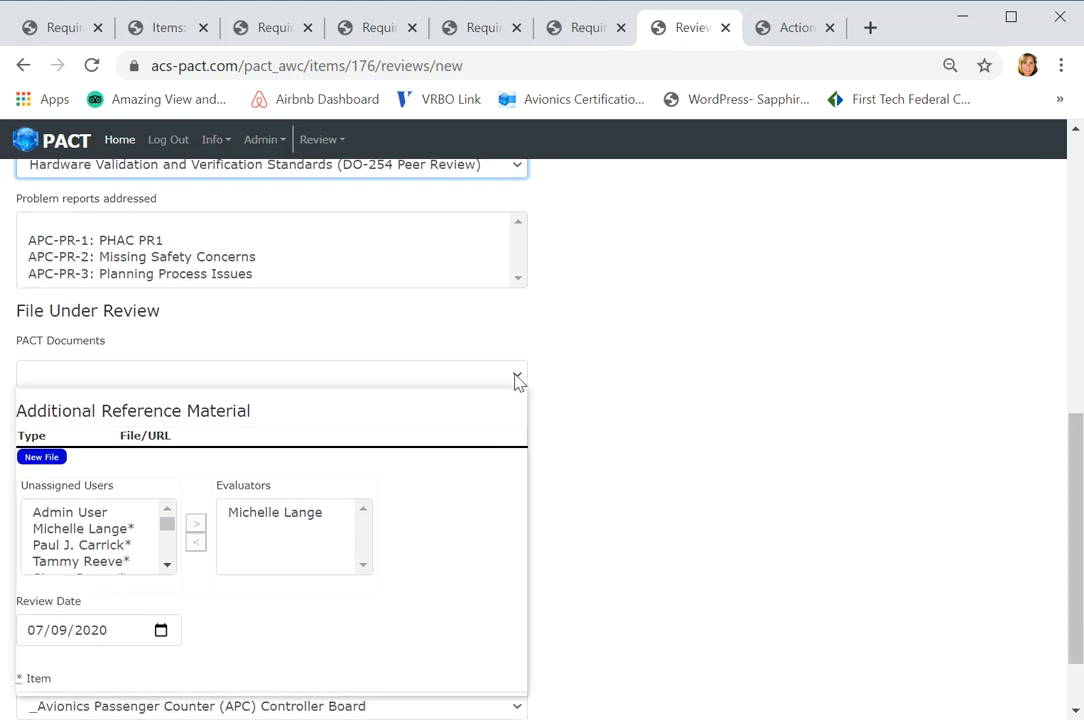
{"action": "left_click", "coordinate": [517, 381]}
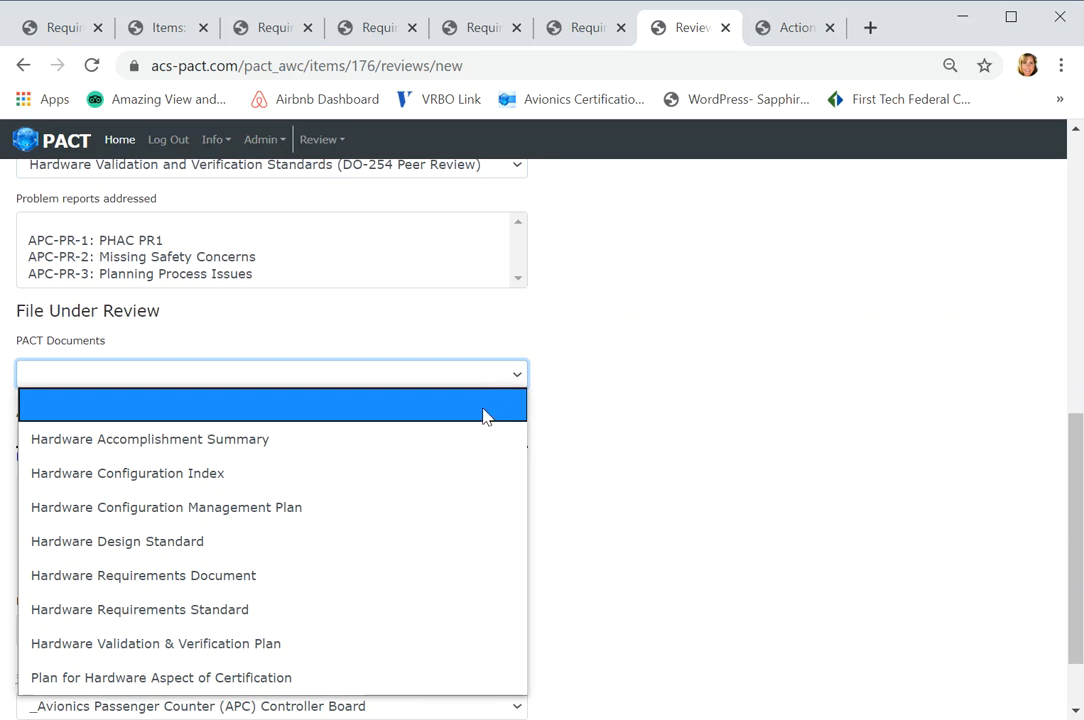
{"action": "left_click", "coordinate": [257, 652]}
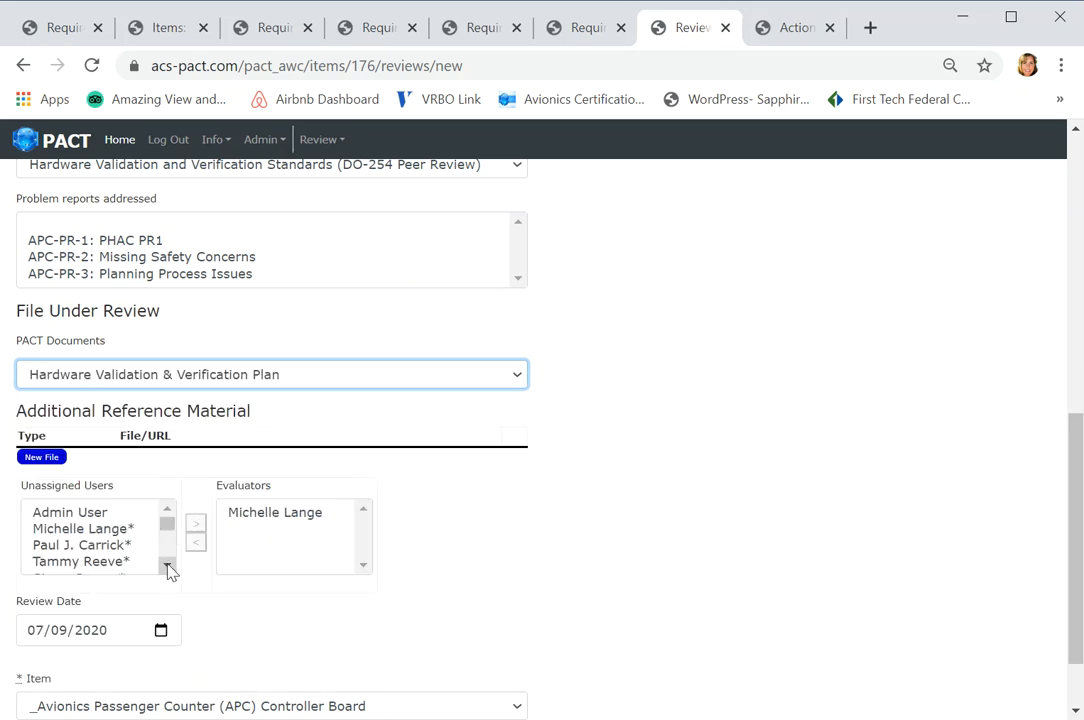
- Assign the third and fourth users in the unassigned list as evaluators and create the review
{"action": "left_click", "coordinate": [120, 546]}
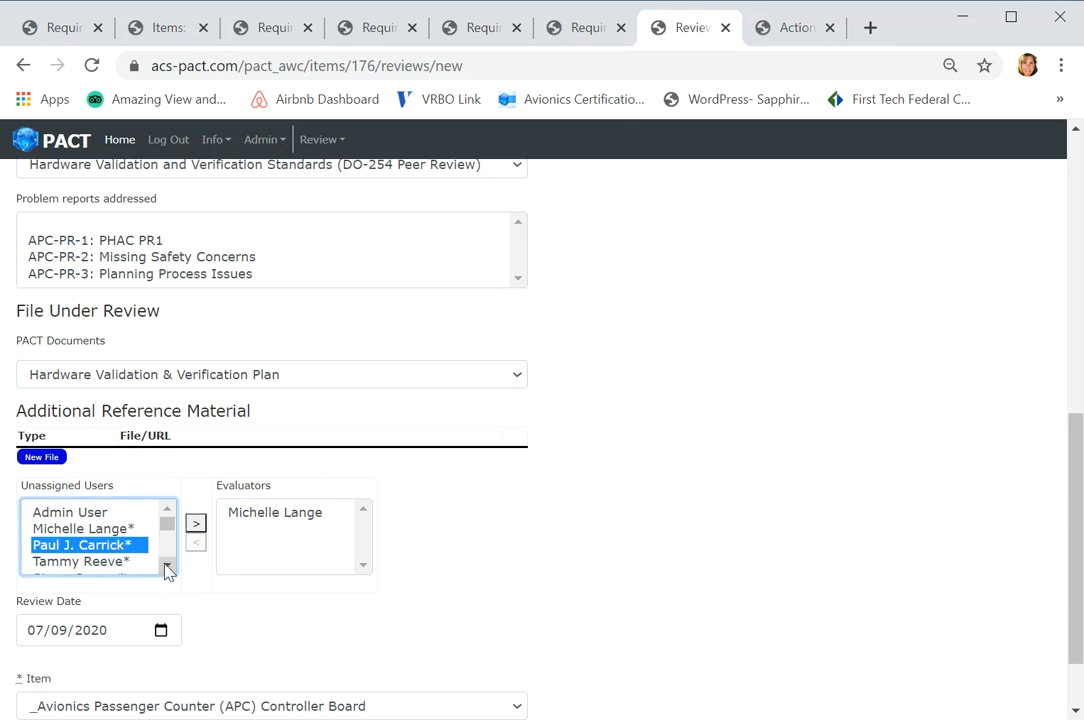
{"action": "left_click", "coordinate": [196, 523]}
{"action": "left_click", "coordinate": [116, 548]}
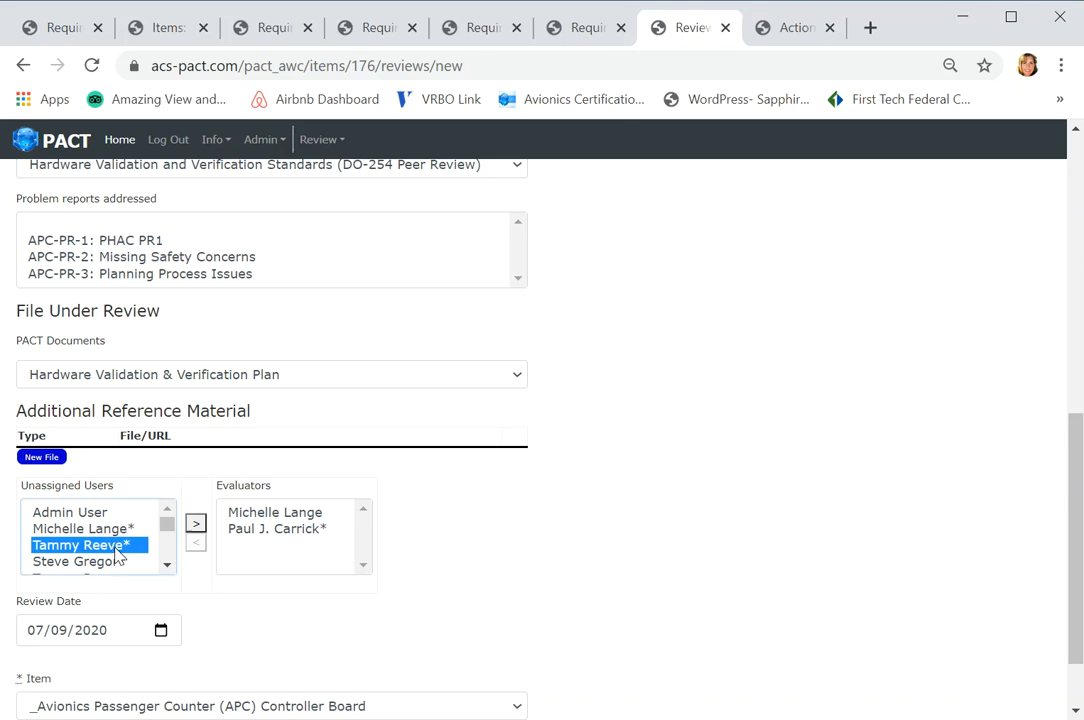
{"action": "left_click", "coordinate": [196, 523]}
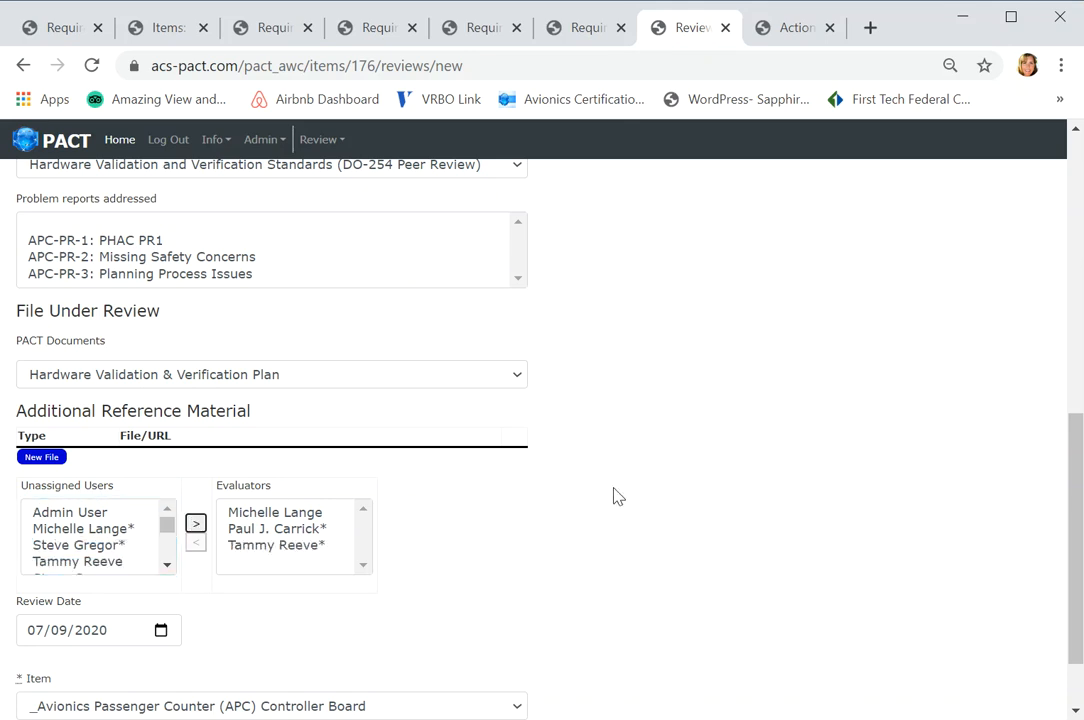
{"action": "left_click_drag", "start_coordinate": [1077, 455], "coordinate": [1079, 513]}
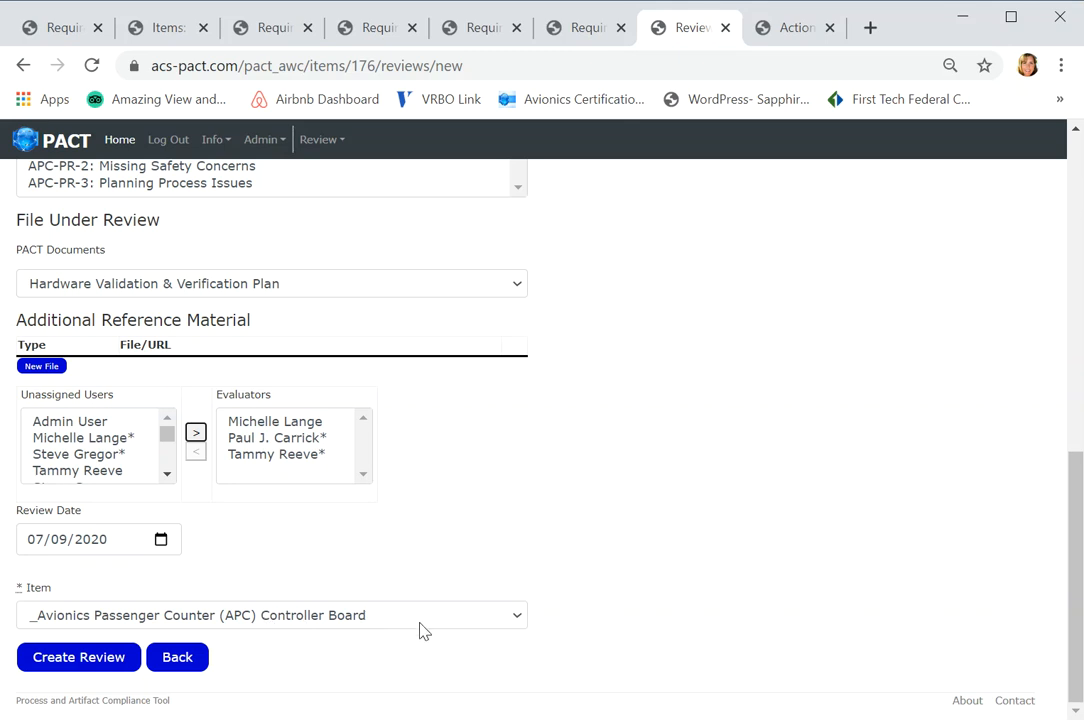
{"action": "left_click", "coordinate": [79, 657]}
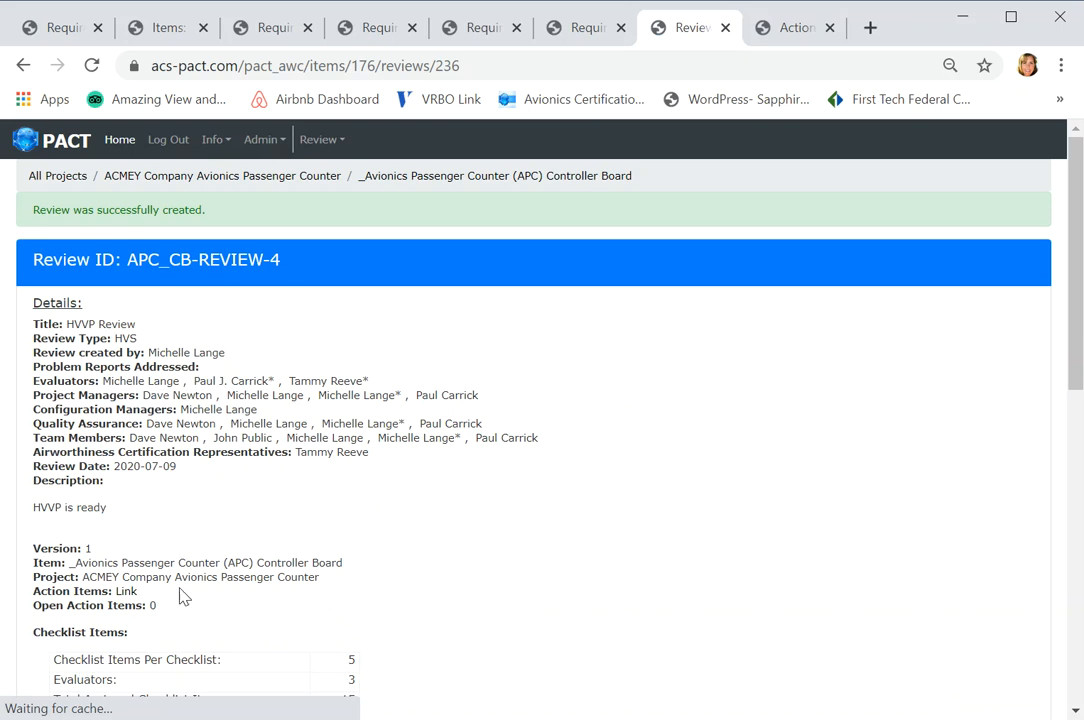
- Open the new HVVP review's attendee sign-in sheet and sign the review
{"action": "triple_click", "coordinate": [410, 184]}
{"action": "left_click", "coordinate": [246, 353]}
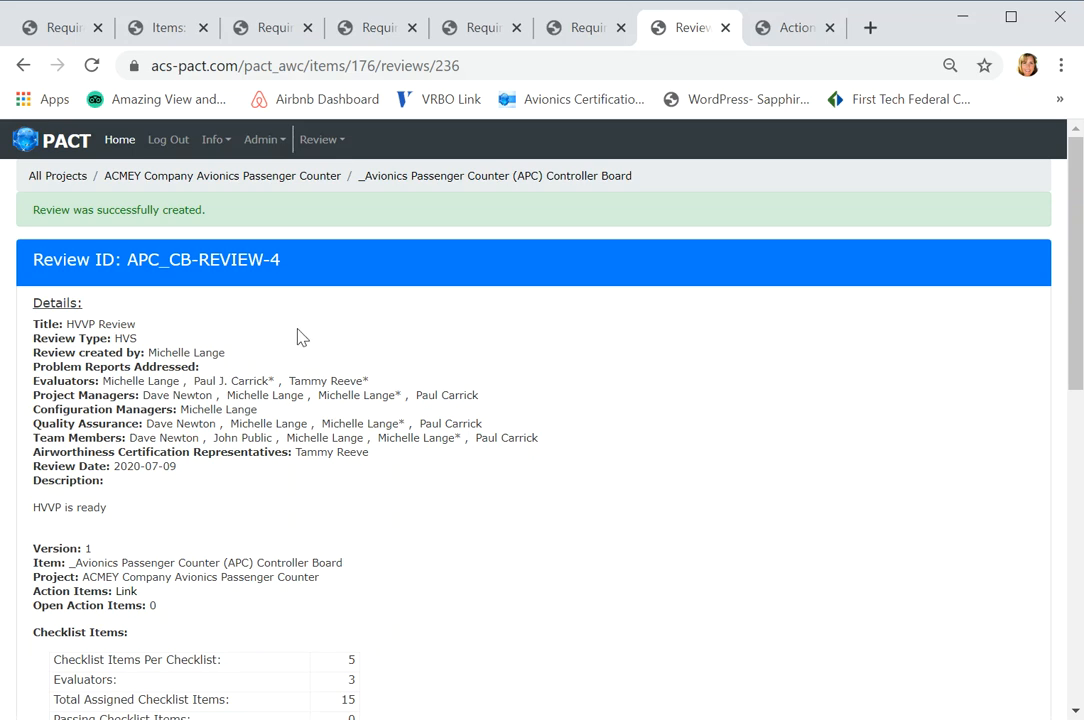
{"action": "left_click_drag", "start_coordinate": [1075, 381], "coordinate": [1077, 512]}
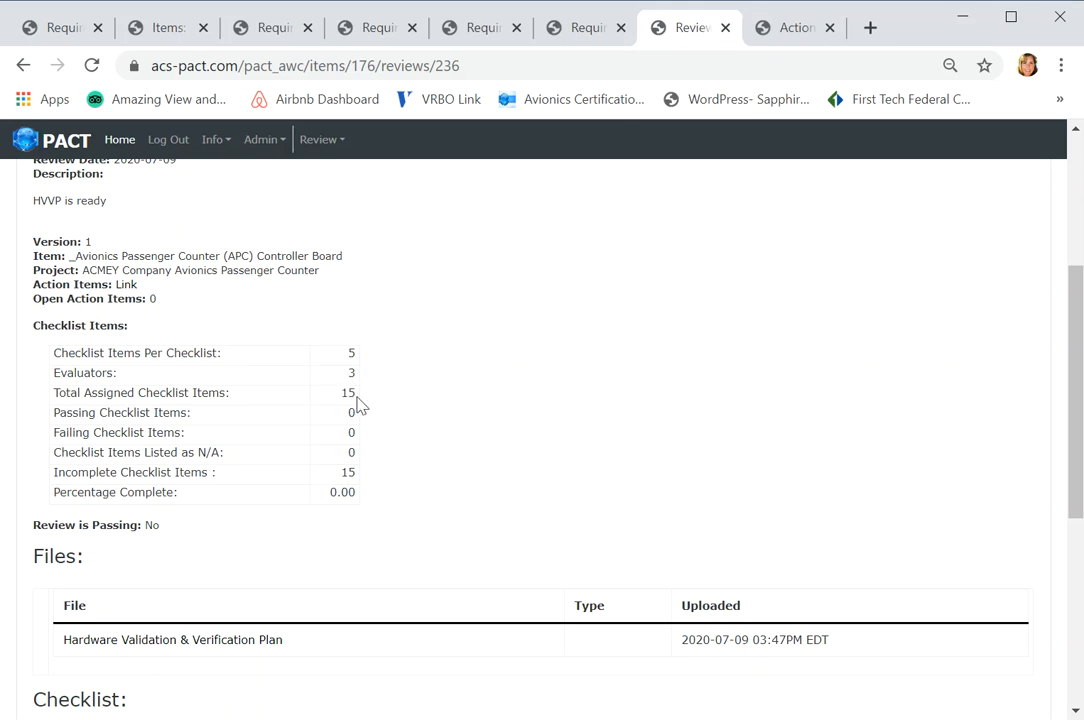
{"action": "left_click_drag", "start_coordinate": [1075, 310], "coordinate": [1074, 484]}
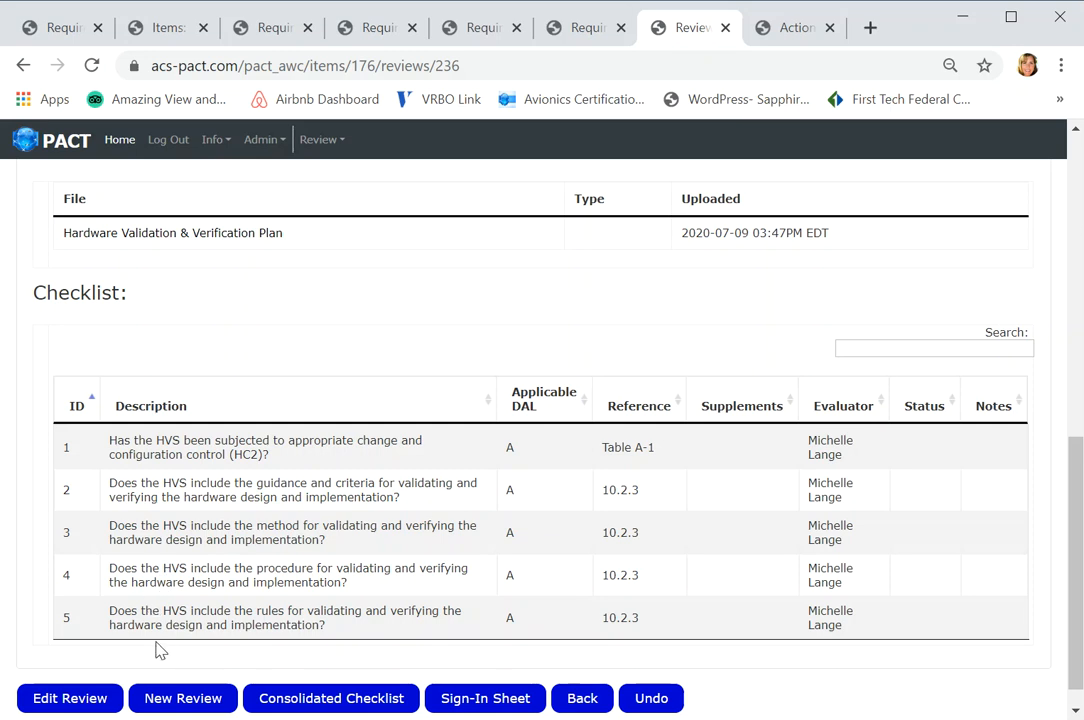
{"action": "left_click", "coordinate": [483, 700]}
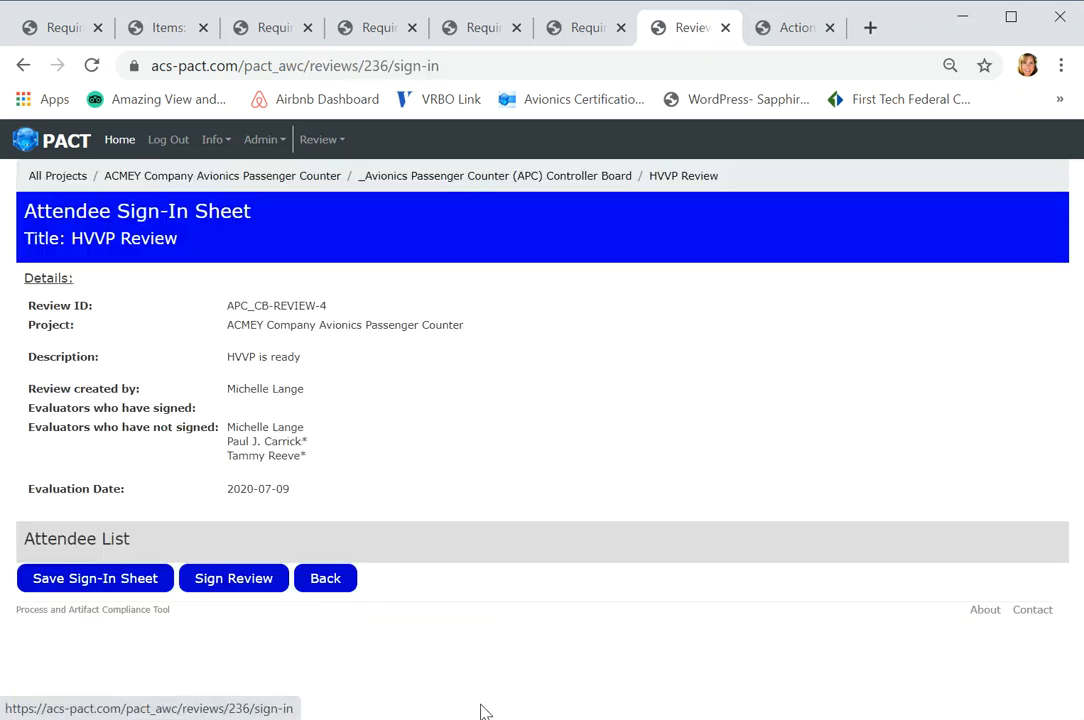
{"action": "left_click", "coordinate": [234, 580]}
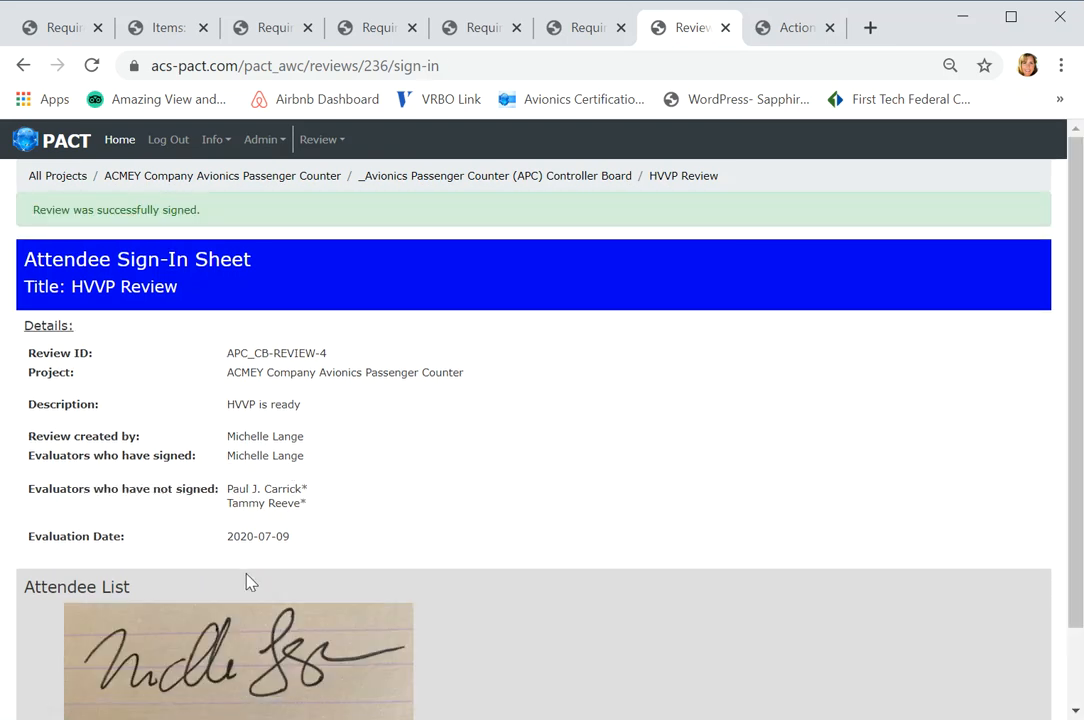
- Save the HVVP Review's sign-in sheet as a PDF, look through the document and close it
{"action": "left_click_drag", "start_coordinate": [1077, 510], "coordinate": [1074, 607]}
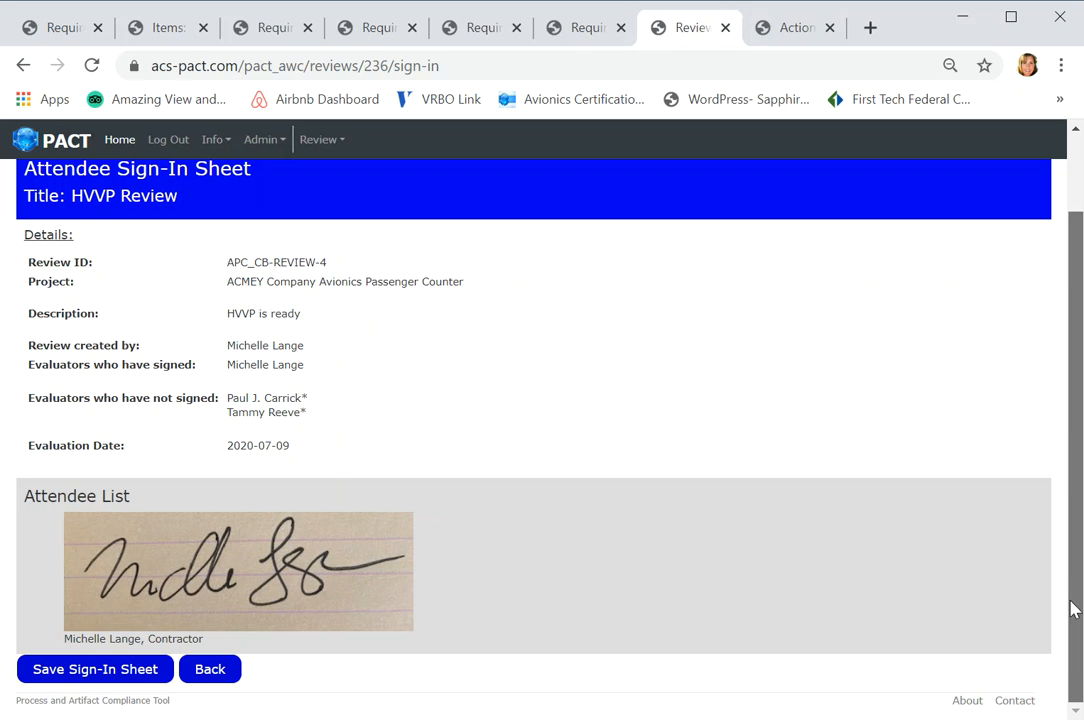
{"action": "left_click", "coordinate": [123, 676]}
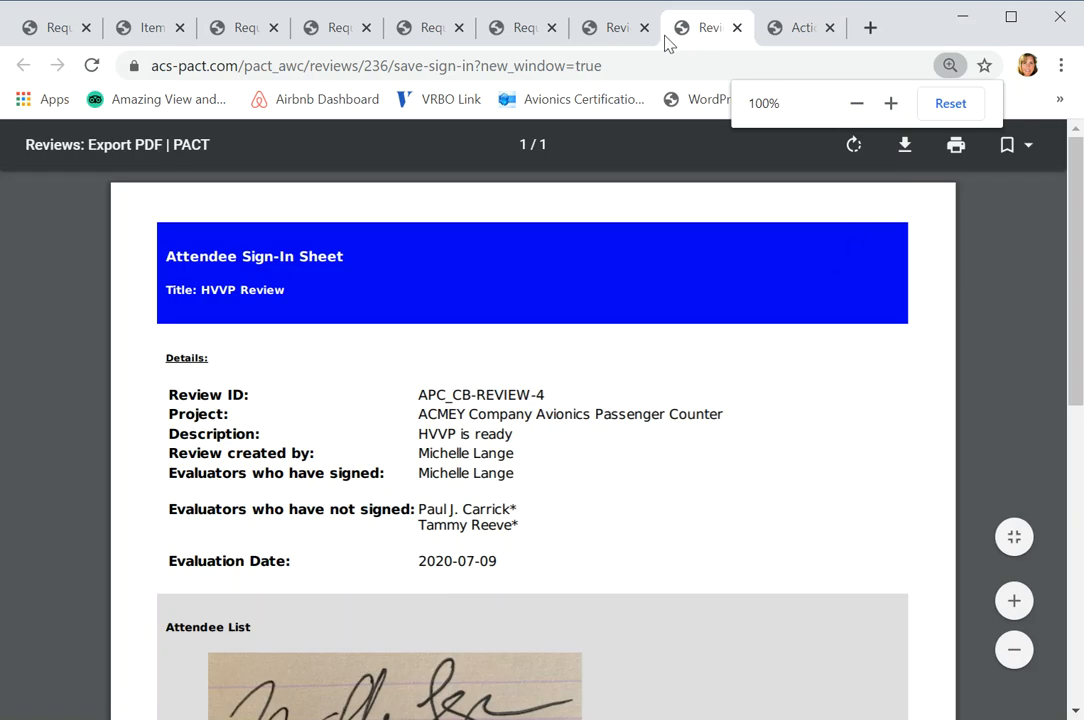
{"action": "left_click", "coordinate": [628, 37]}
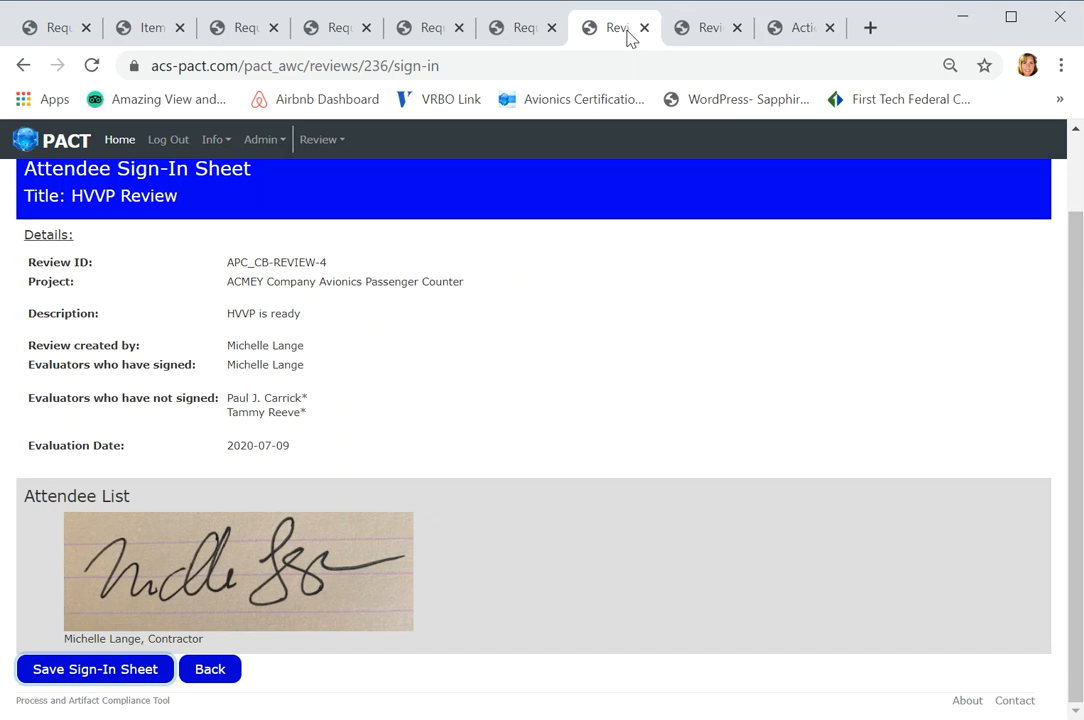
{"action": "left_click", "coordinate": [694, 31]}
{"action": "scroll", "coordinate": [1073, 397], "scroll_direction": "down", "scroll_amount": 7}
{"action": "scroll", "coordinate": [1027, 421], "scroll_direction": "up", "scroll_amount": 3}
{"action": "scroll", "coordinate": [1027, 421], "scroll_direction": "up", "scroll_amount": 2}
{"action": "left_click", "coordinate": [737, 28]}
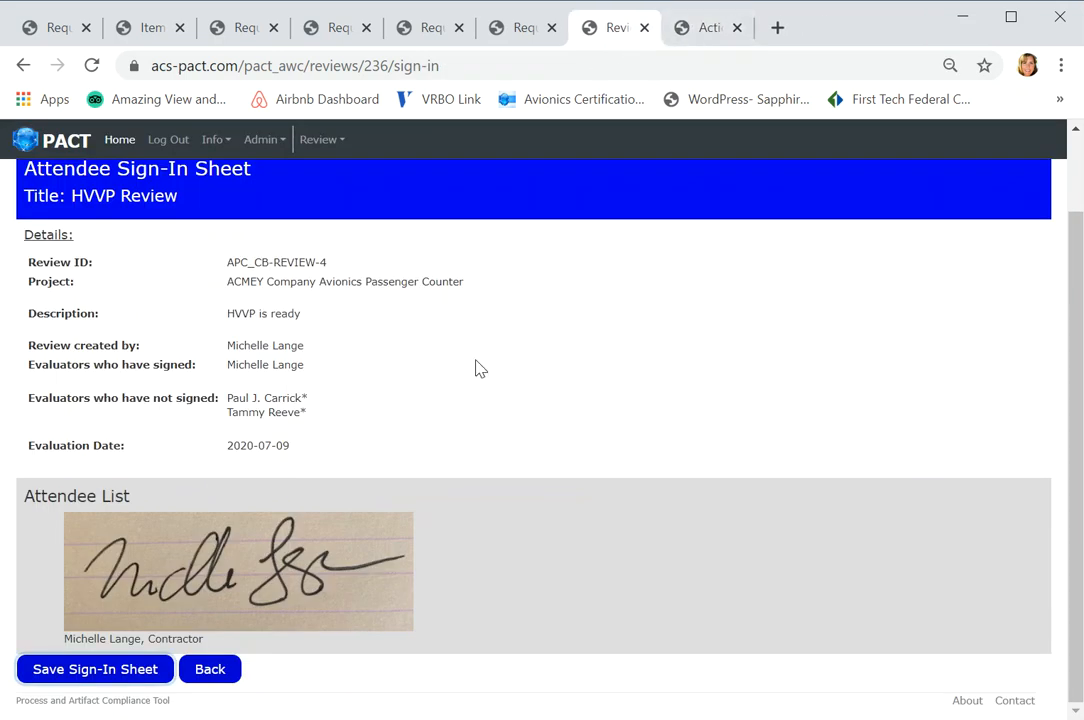
- Return from the sign-in sheet to the HVVP review, edit it and open its checklist for filling in
{"action": "left_click", "coordinate": [218, 668]}
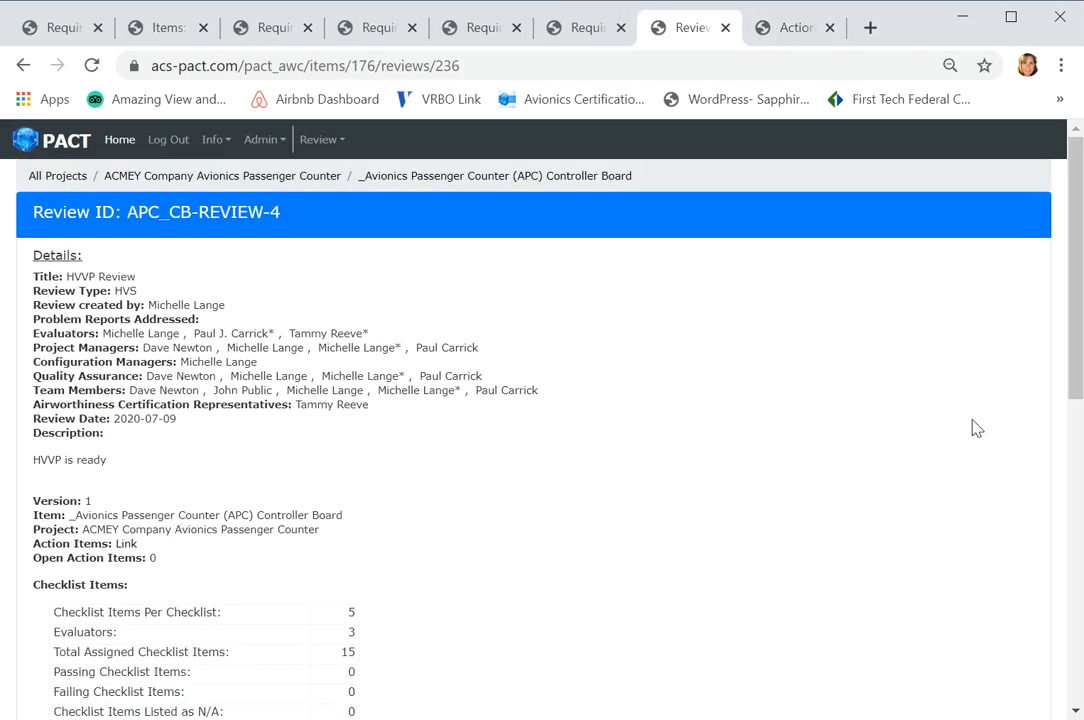
{"action": "left_click_drag", "start_coordinate": [1077, 393], "coordinate": [1050, 708]}
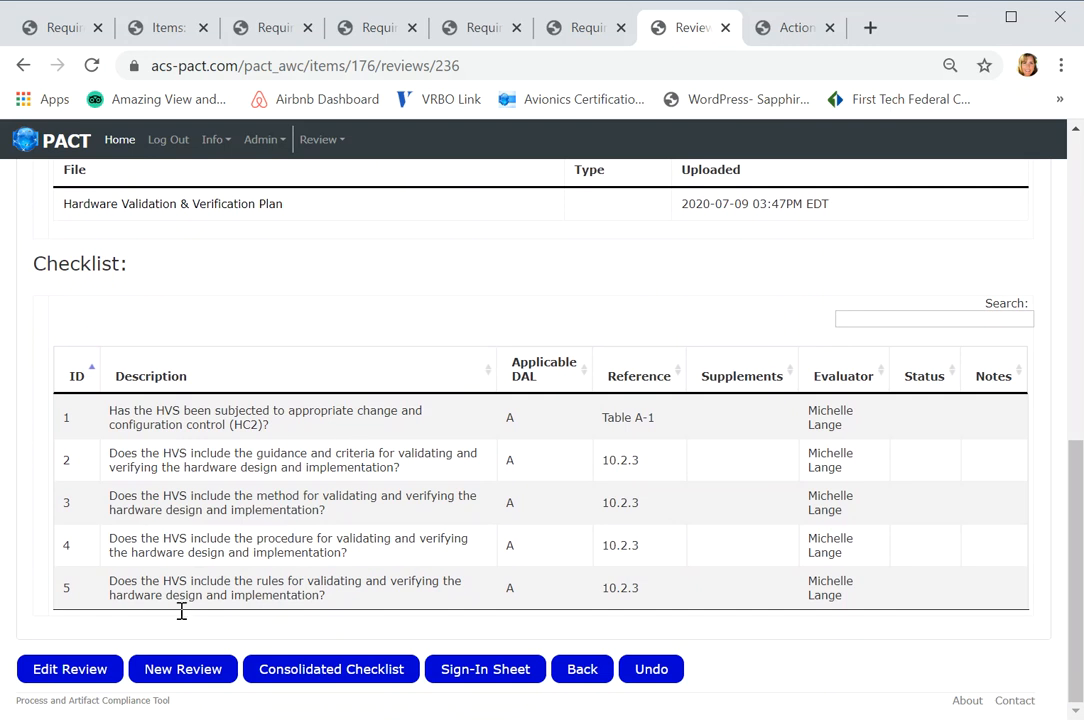
{"action": "left_click", "coordinate": [71, 673]}
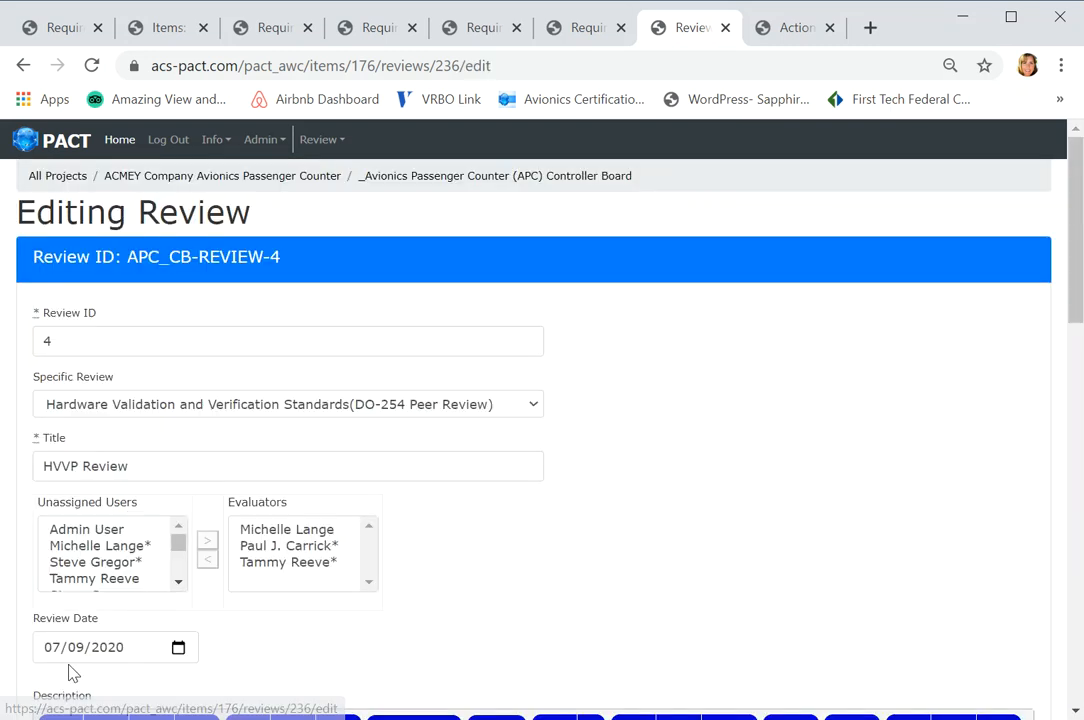
{"action": "left_click_drag", "start_coordinate": [1073, 315], "coordinate": [997, 635]}
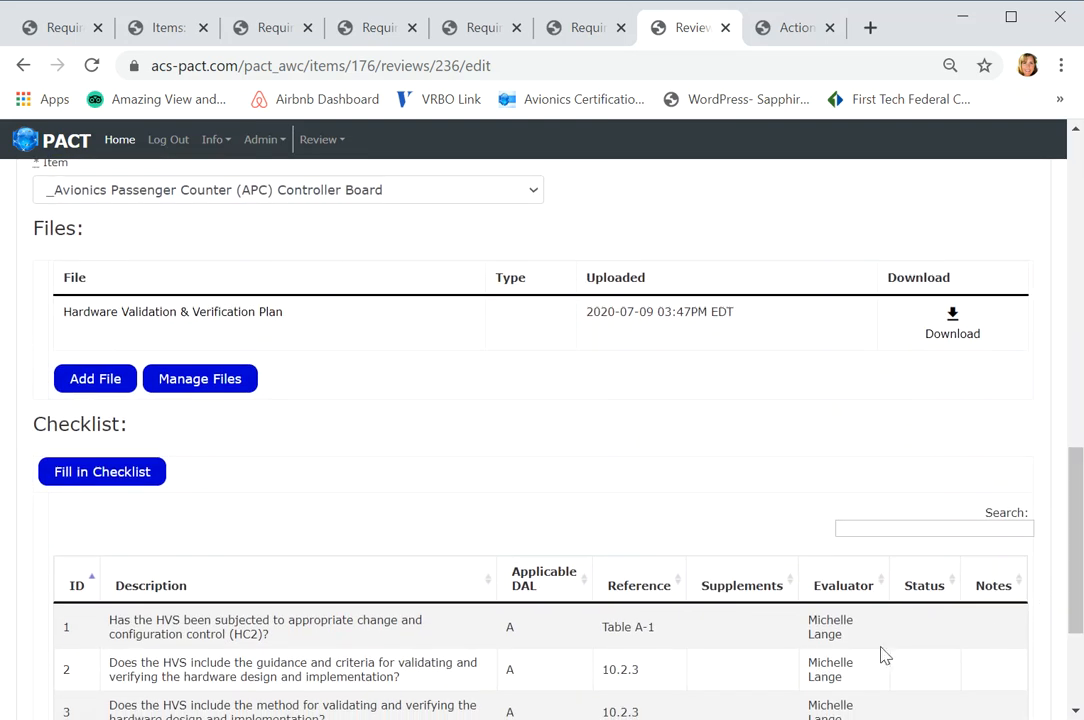
{"action": "left_click", "coordinate": [112, 475]}
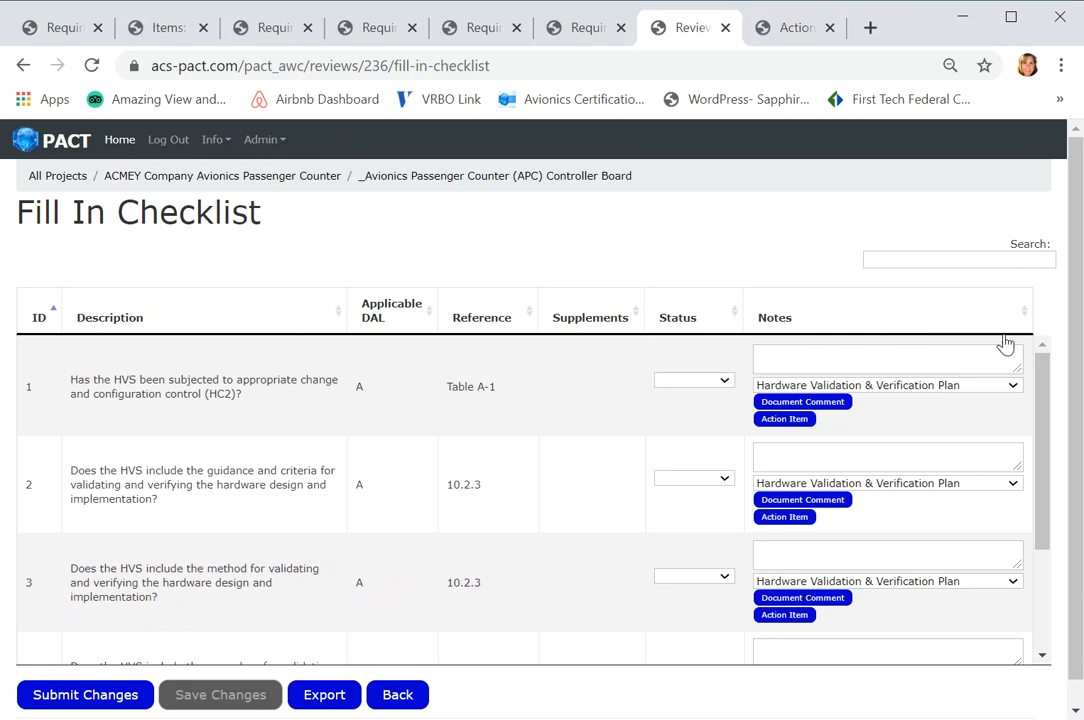
- Set the status of checklist items 1, 2 and 3 to Pass
{"action": "left_click", "coordinate": [724, 383]}
{"action": "left_click", "coordinate": [693, 442]}
{"action": "left_click", "coordinate": [726, 480]}
{"action": "left_click", "coordinate": [700, 538]}
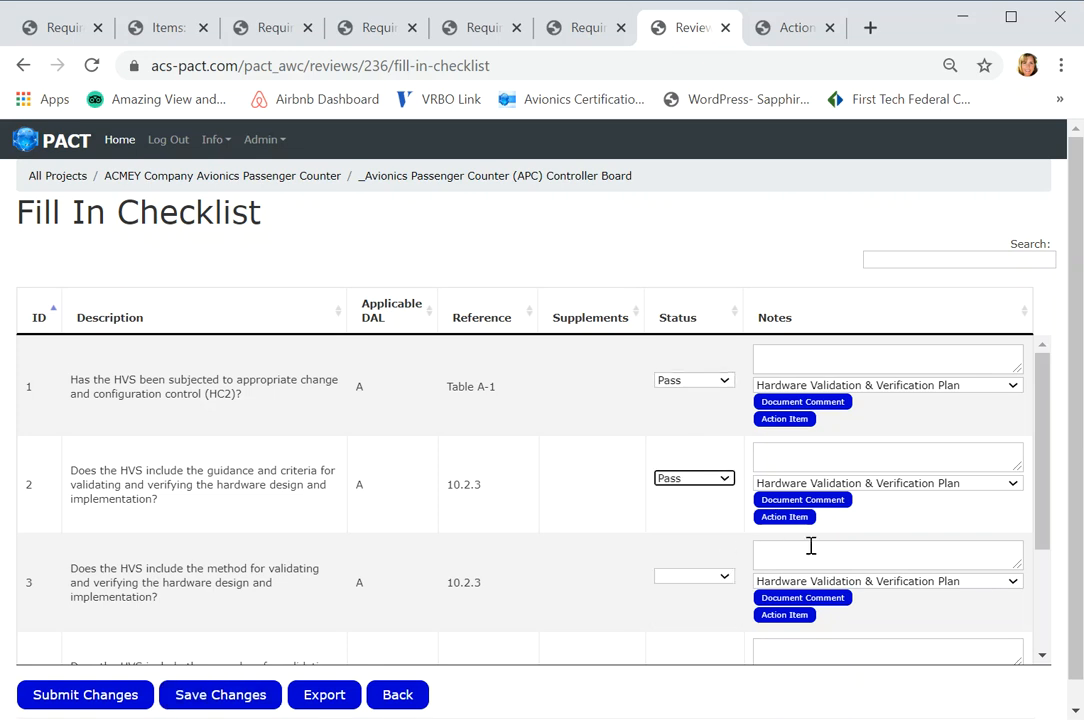
{"action": "scroll", "coordinate": [1072, 554], "scroll_direction": "down", "scroll_amount": 1}
{"action": "left_click", "coordinate": [729, 556]}
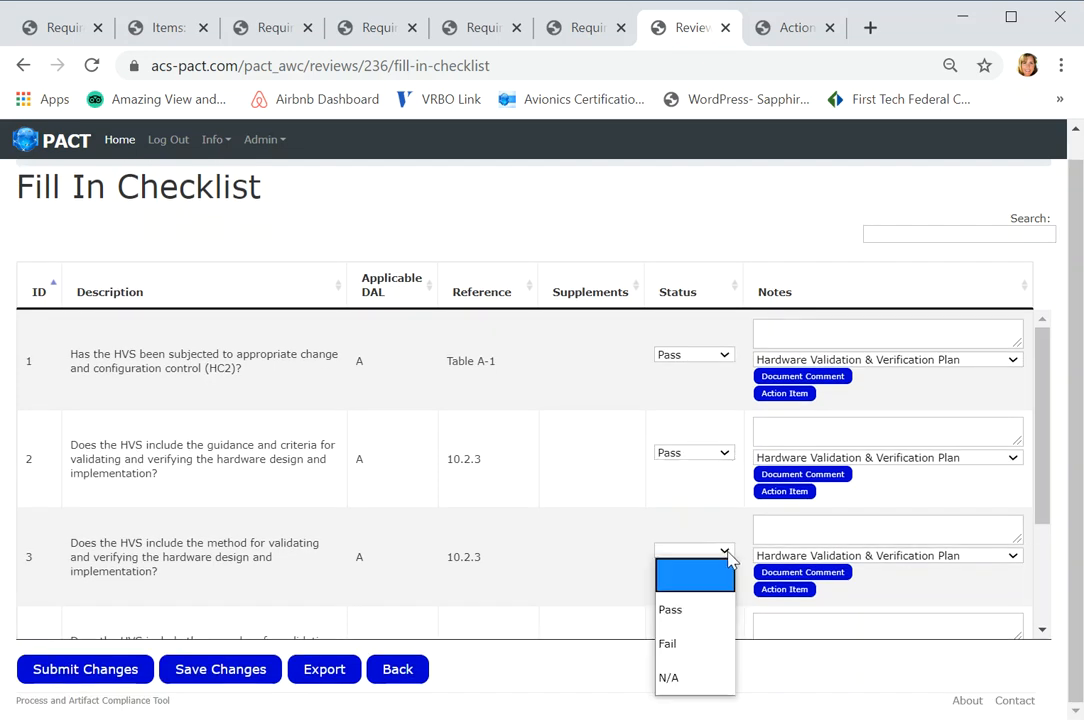
{"action": "left_click", "coordinate": [700, 612]}
- Set the status of checklist items 4 and 5 to Pass and submit the checklist changes
{"action": "left_click_drag", "start_coordinate": [1046, 506], "coordinate": [1040, 610]}
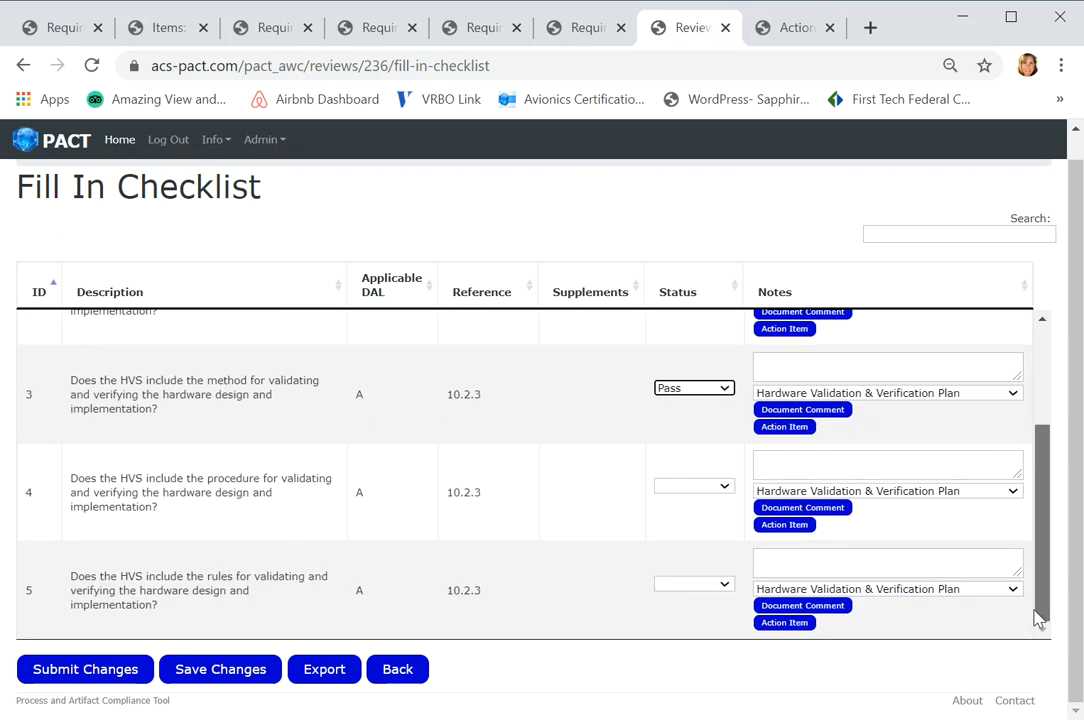
{"action": "left_click", "coordinate": [726, 491]}
{"action": "left_click", "coordinate": [704, 547]}
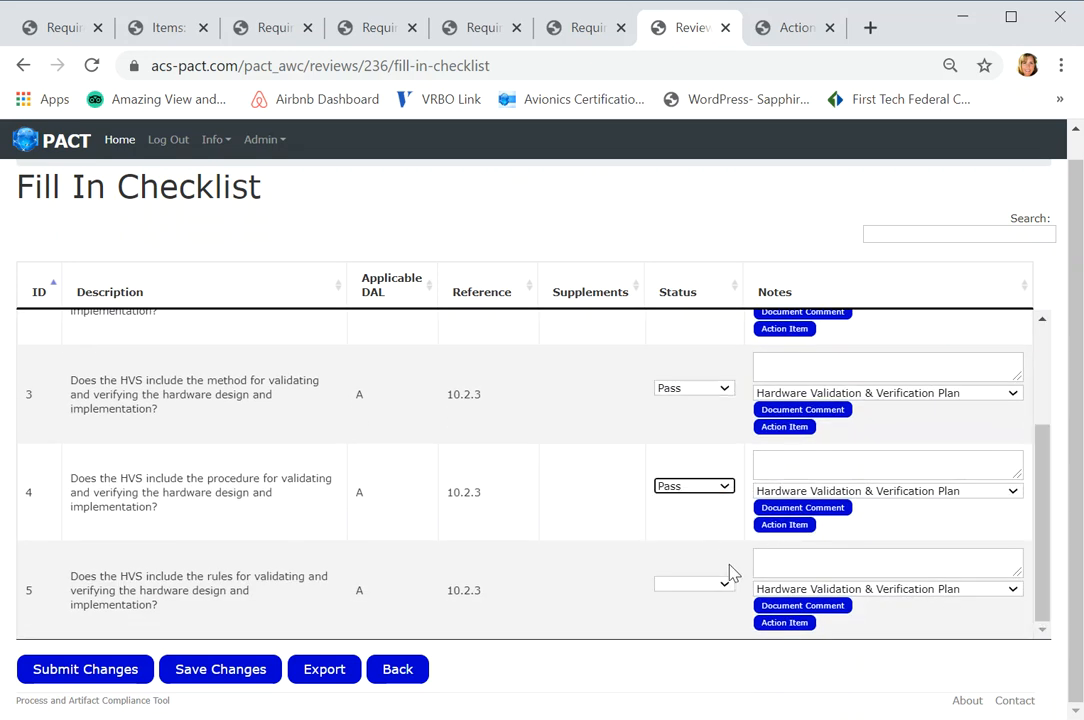
{"action": "left_click", "coordinate": [725, 586]}
{"action": "left_click", "coordinate": [671, 493]}
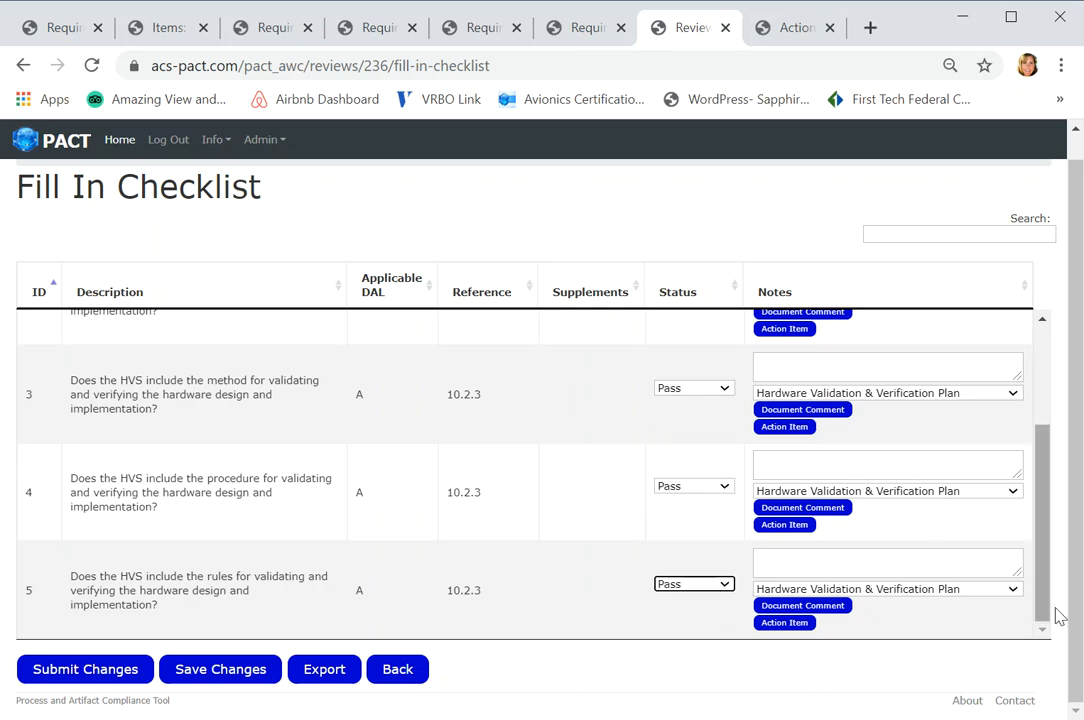
{"action": "left_click", "coordinate": [110, 675]}
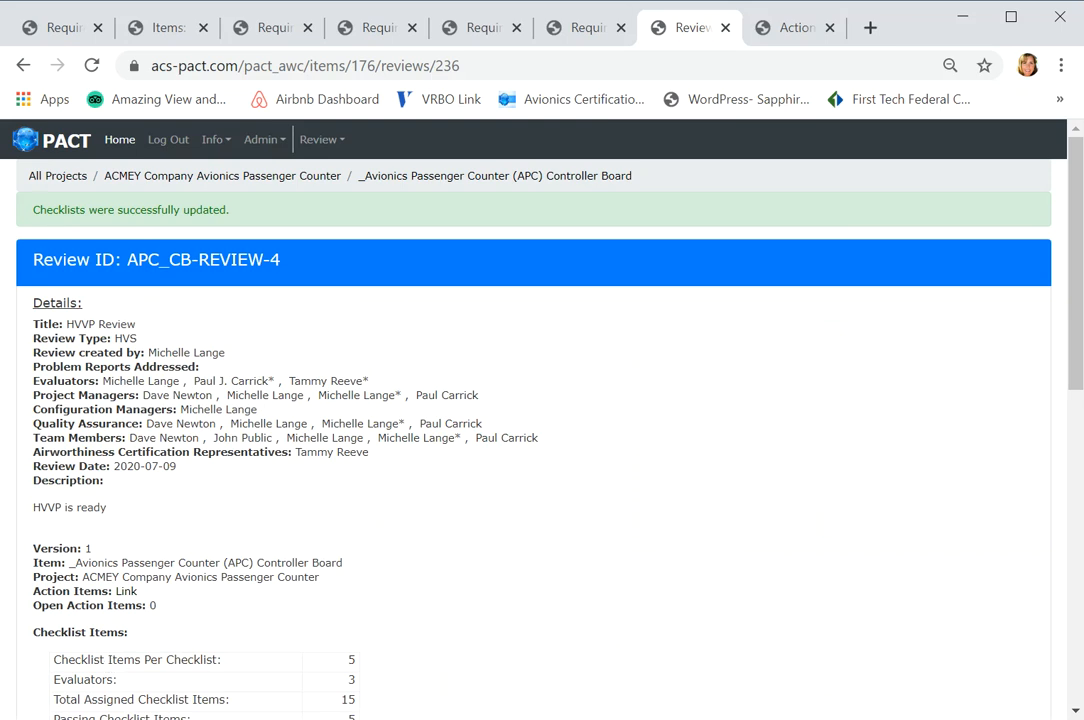
- Open the HVVP review's consolidated checklist and examine each evaluator's status for the checklist items
{"action": "left_click_drag", "start_coordinate": [1070, 313], "coordinate": [1063, 633]}
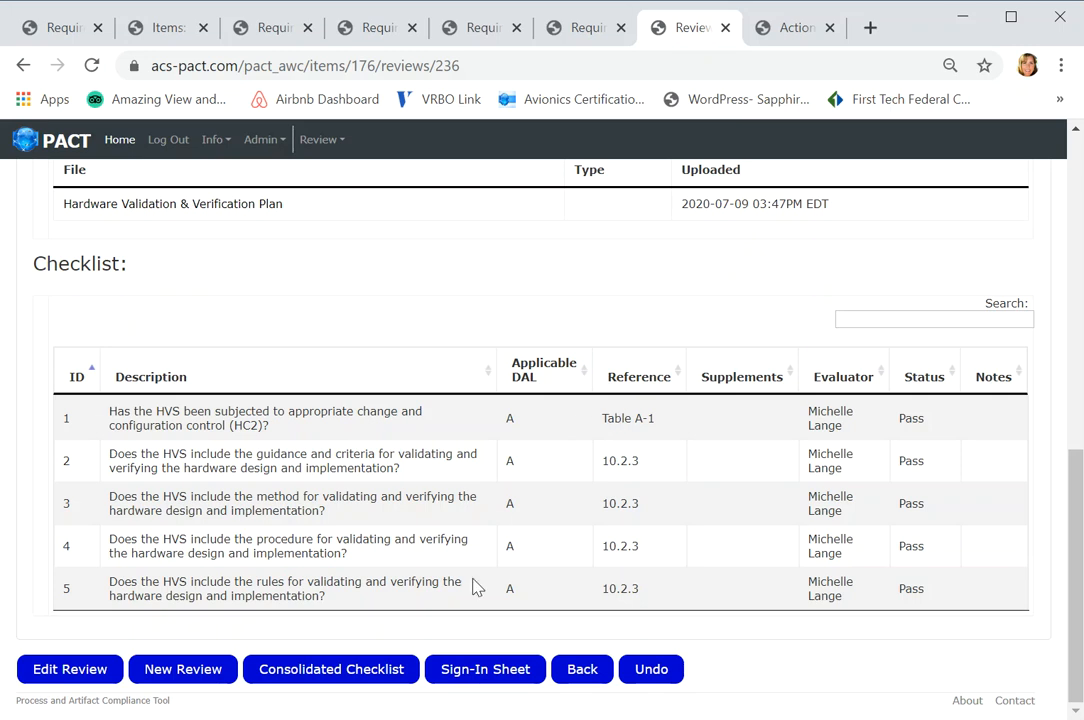
{"action": "left_click", "coordinate": [343, 674]}
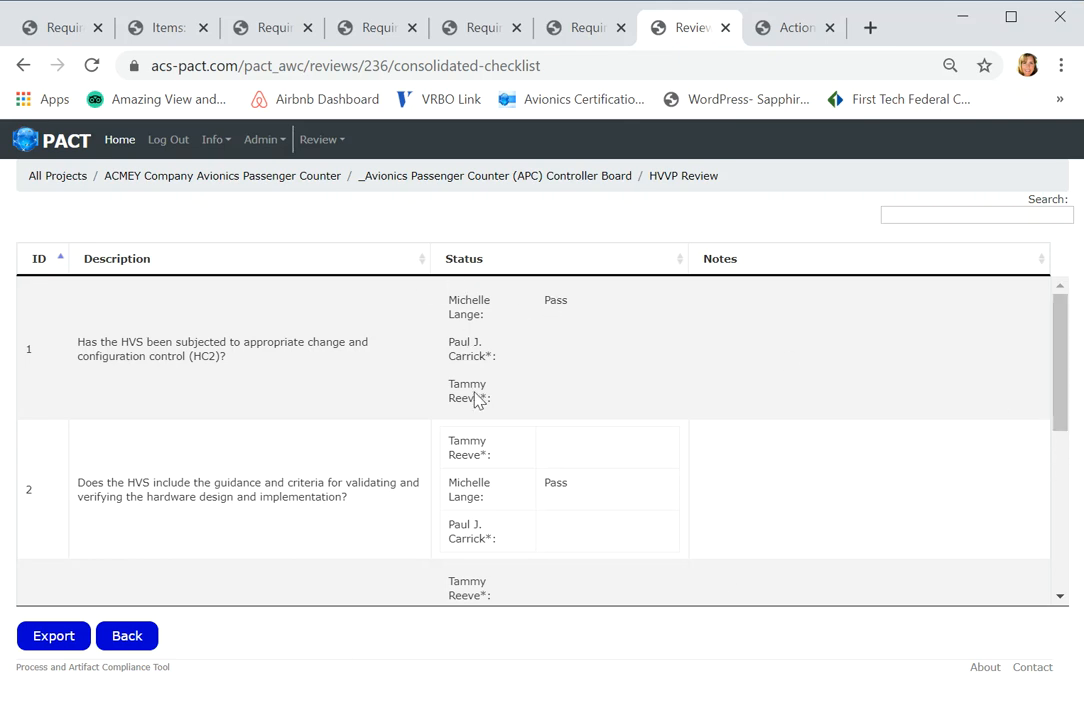
{"action": "left_click_drag", "start_coordinate": [1057, 416], "coordinate": [1063, 507]}
{"action": "left_click_drag", "start_coordinate": [1065, 543], "coordinate": [1045, 357]}
- Leave the consolidated checklist and return to the APC Controller Board's reviews list
{"action": "left_click", "coordinate": [131, 637]}
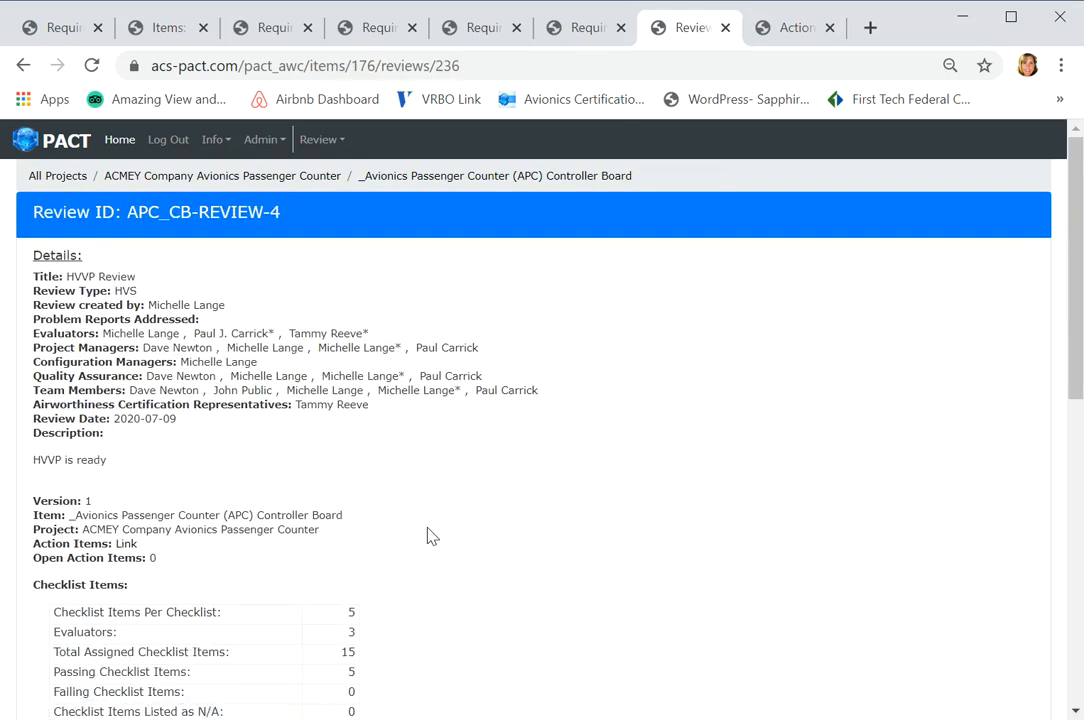
{"action": "left_click", "coordinate": [477, 176]}
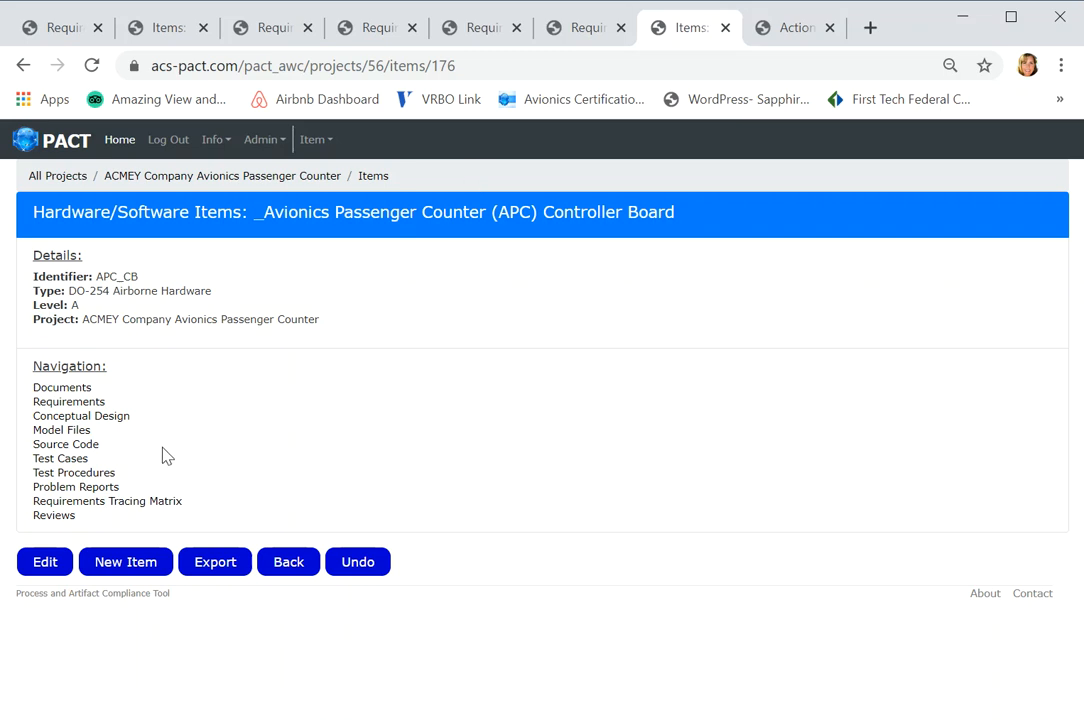
{"action": "left_click", "coordinate": [58, 518]}
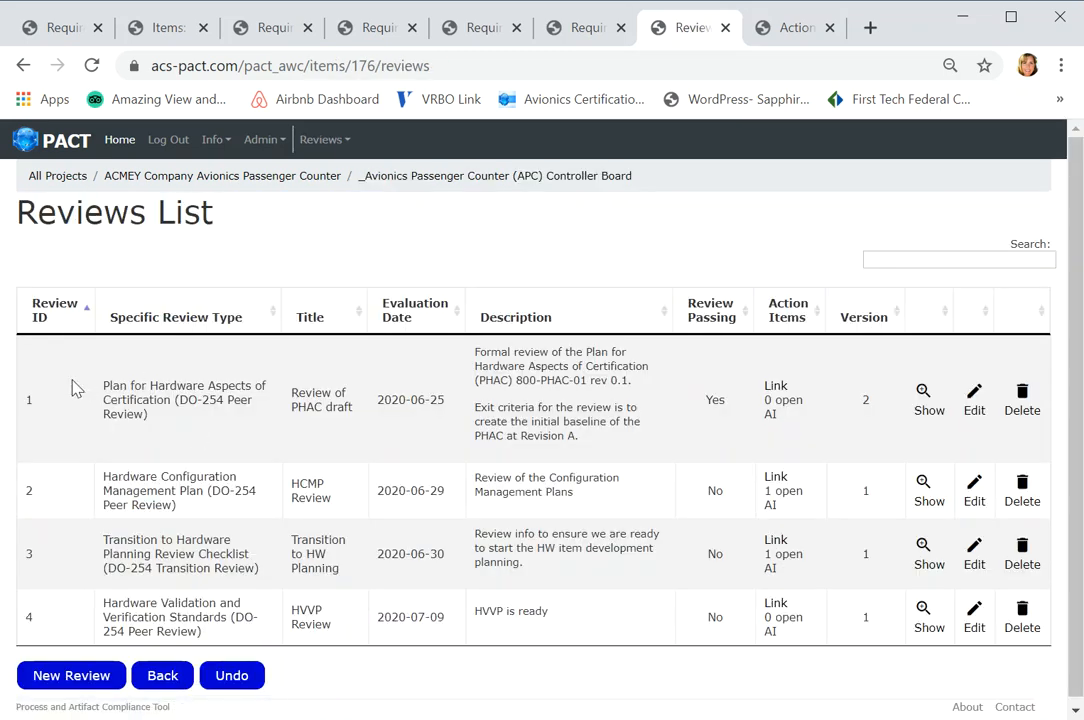